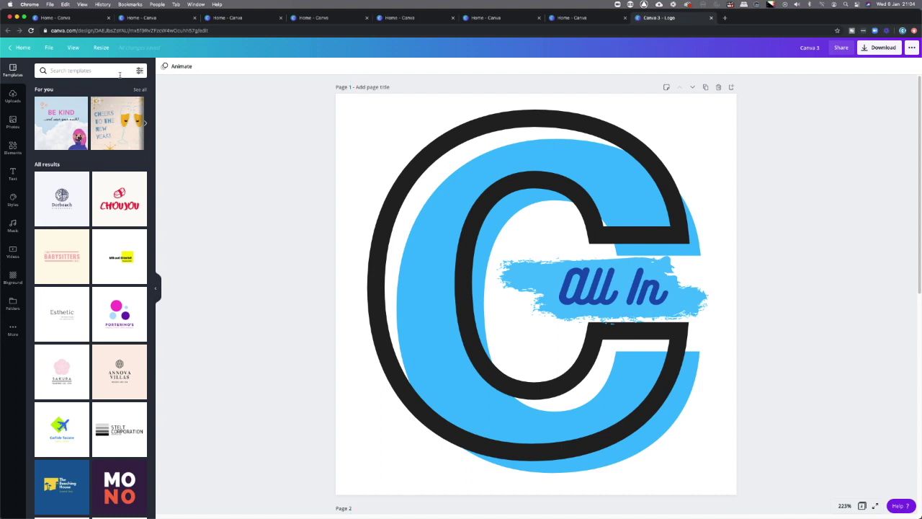
Leave the current logo design for the home page and create a new blank Logo design
{"action": "left_click", "coordinate": [18, 49]}
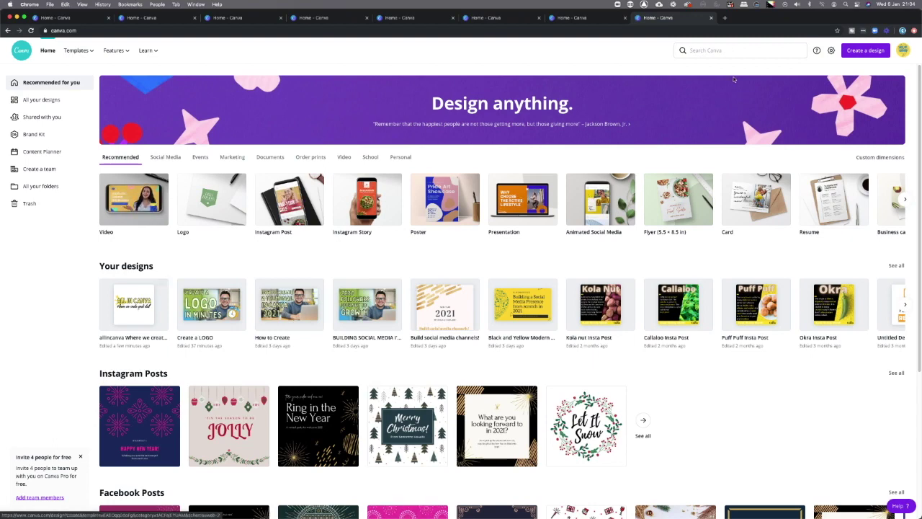
{"action": "left_click", "coordinate": [864, 51]}
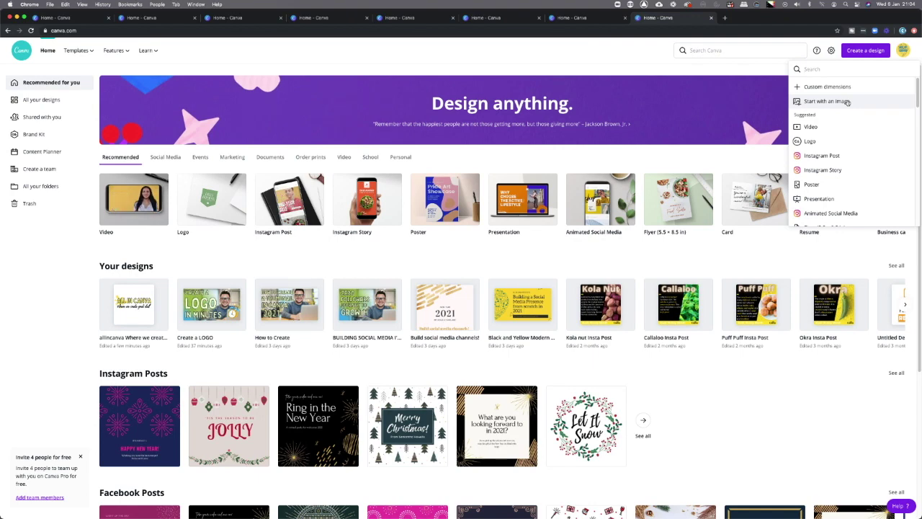
{"action": "left_click", "coordinate": [804, 143]}
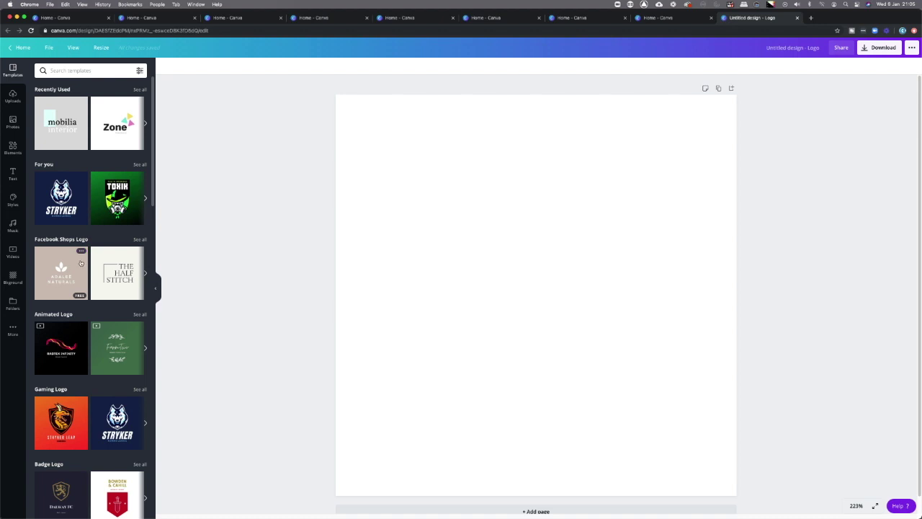
Browse the logo templates, try the kommune DJ Logo template on the blank page, and undo it
{"action": "scroll", "coordinate": [80, 265], "scroll_direction": "down", "scroll_amount": 3}
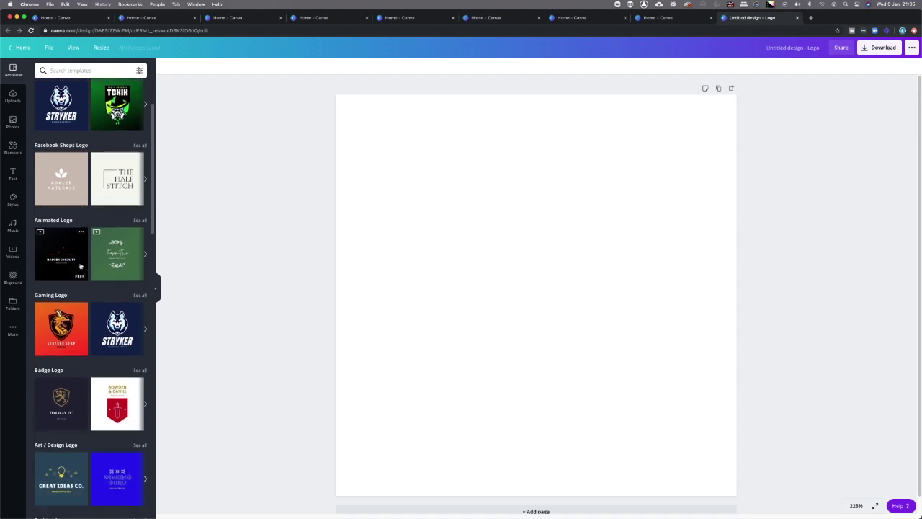
{"action": "scroll", "coordinate": [80, 270], "scroll_direction": "down", "scroll_amount": 3}
{"action": "scroll", "coordinate": [79, 280], "scroll_direction": "down", "scroll_amount": 15}
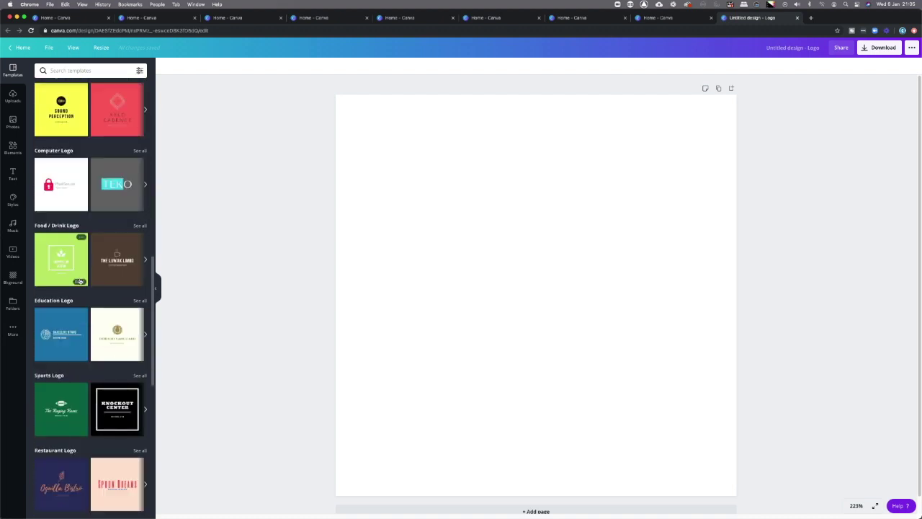
{"action": "scroll", "coordinate": [80, 281], "scroll_direction": "down", "scroll_amount": 6}
{"action": "scroll", "coordinate": [82, 303], "scroll_direction": "down", "scroll_amount": 6}
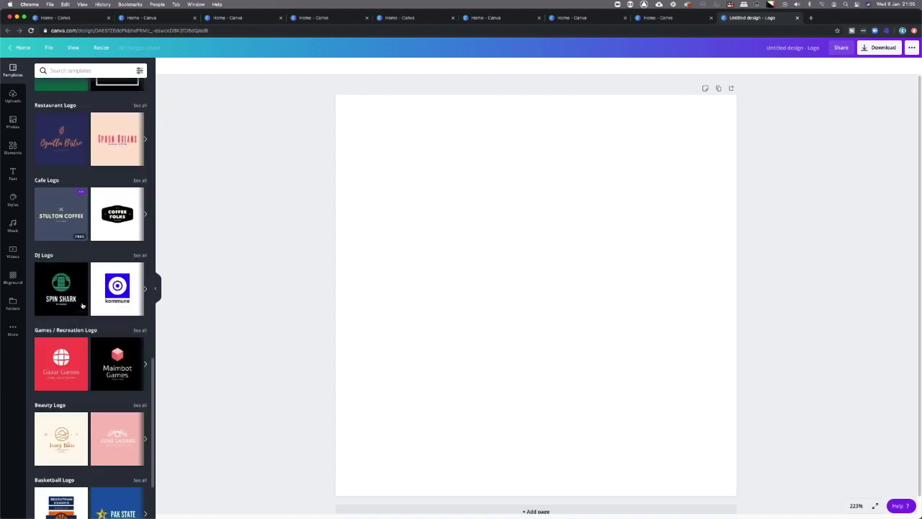
{"action": "left_click", "coordinate": [111, 291]}
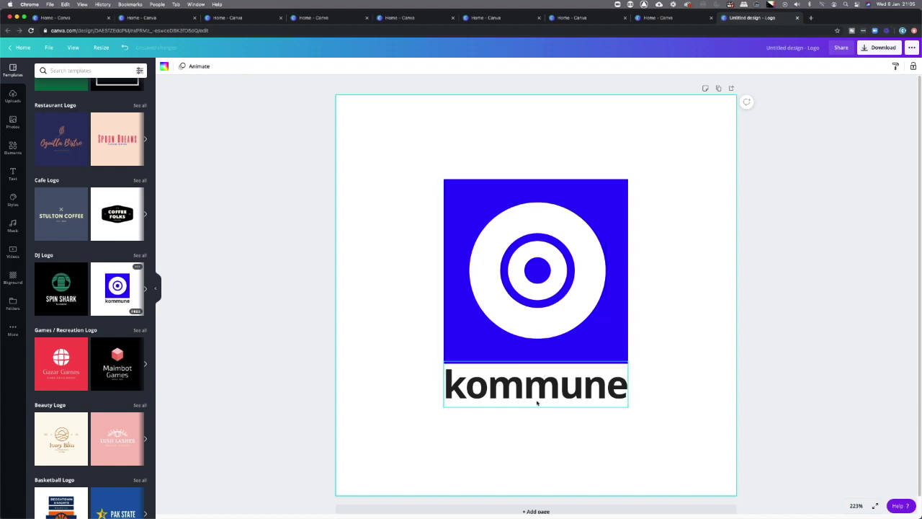
{"action": "key", "text": "super+z"}
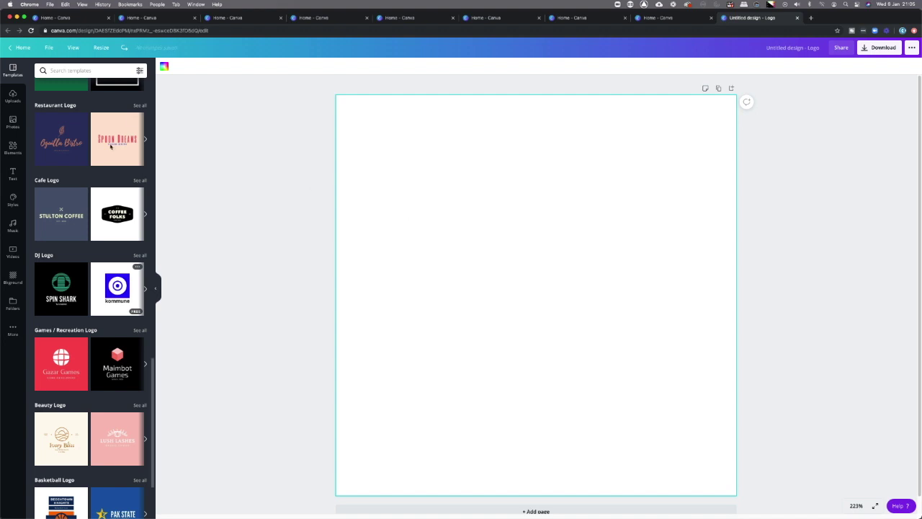
Add a default heading horizontally centred in the upper half of the page and a subheading a little below it
{"action": "left_click", "coordinate": [14, 175]}
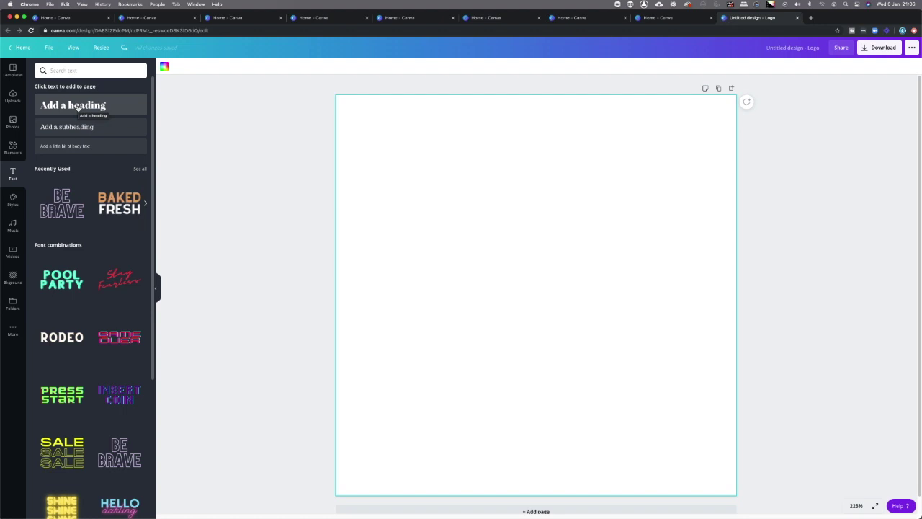
{"action": "scroll", "coordinate": [61, 230], "scroll_direction": "down", "scroll_amount": 5}
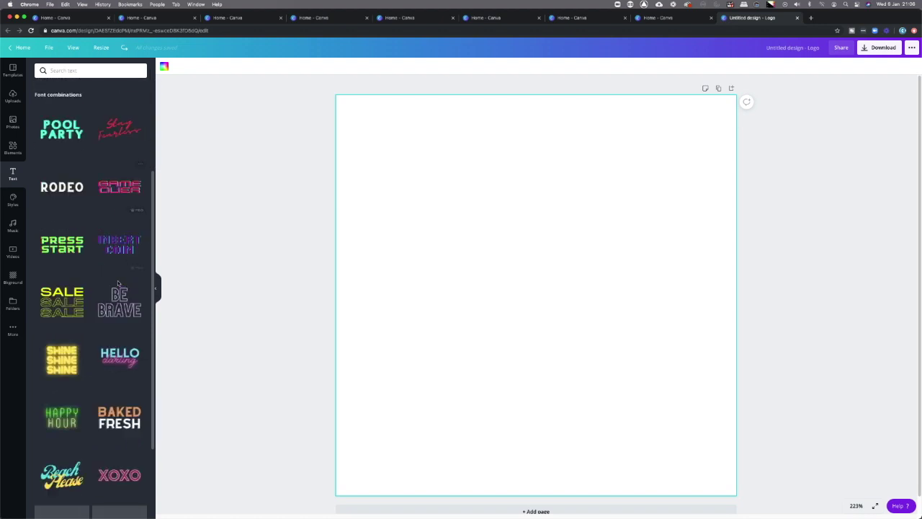
{"action": "scroll", "coordinate": [61, 235], "scroll_direction": "down", "scroll_amount": 3}
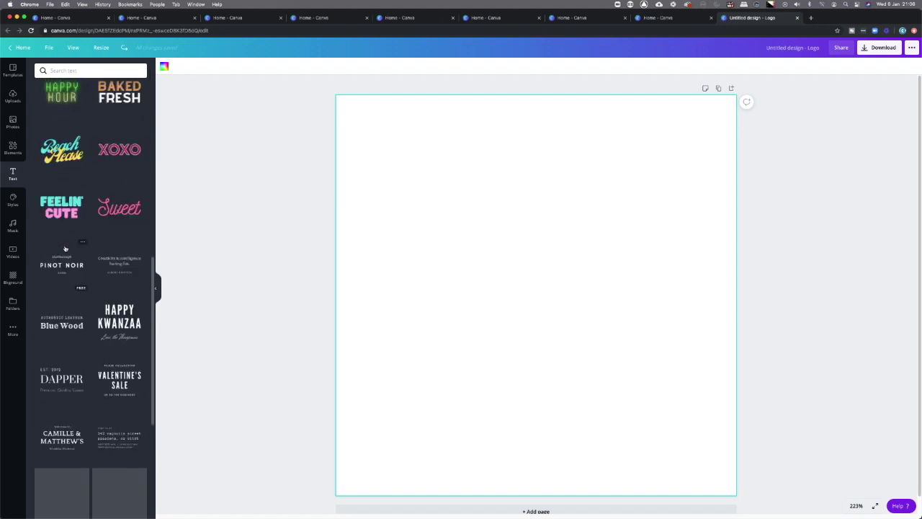
{"action": "scroll", "coordinate": [65, 248], "scroll_direction": "up", "scroll_amount": 10}
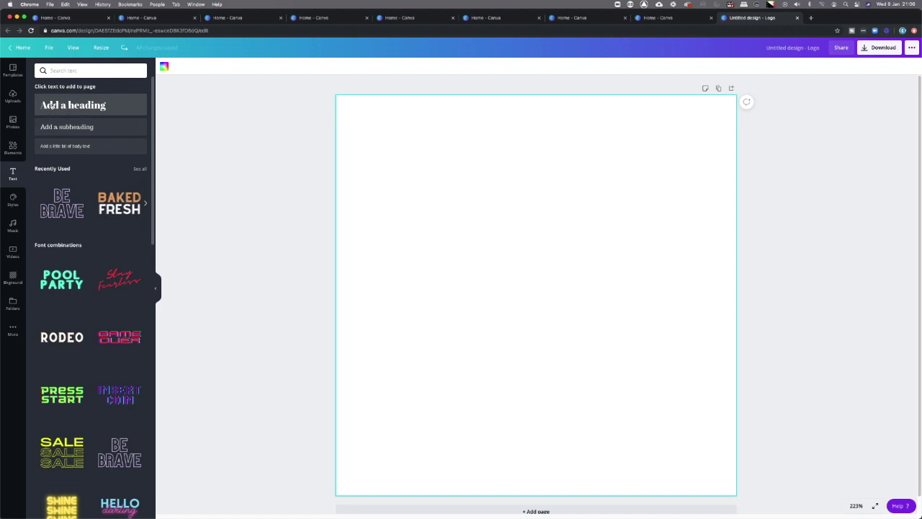
{"action": "left_click", "coordinate": [52, 106]}
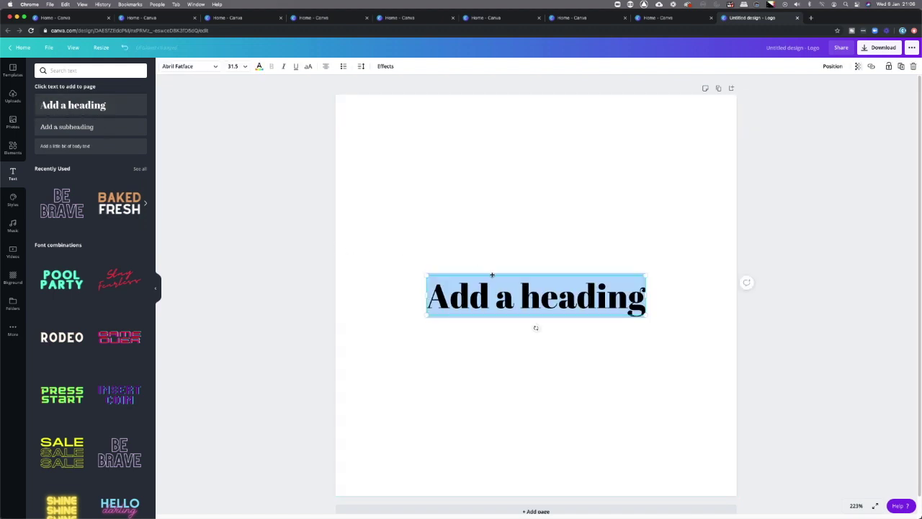
{"action": "left_click_drag", "start_coordinate": [493, 275], "coordinate": [492, 196]}
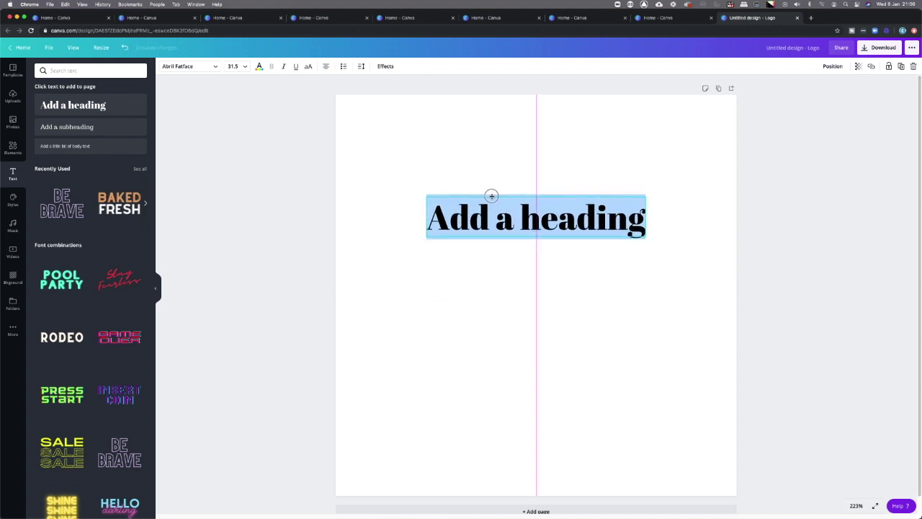
{"action": "left_click", "coordinate": [88, 127]}
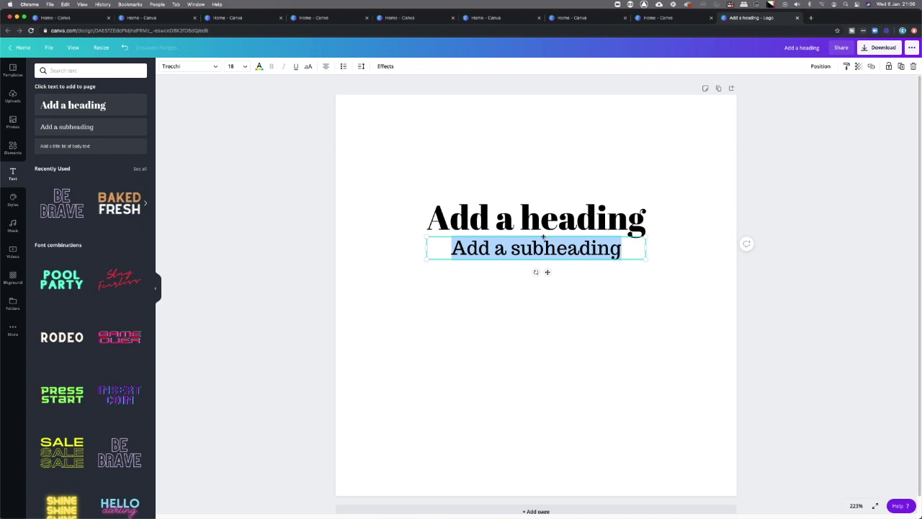
{"action": "left_click_drag", "start_coordinate": [543, 236], "coordinate": [541, 259]}
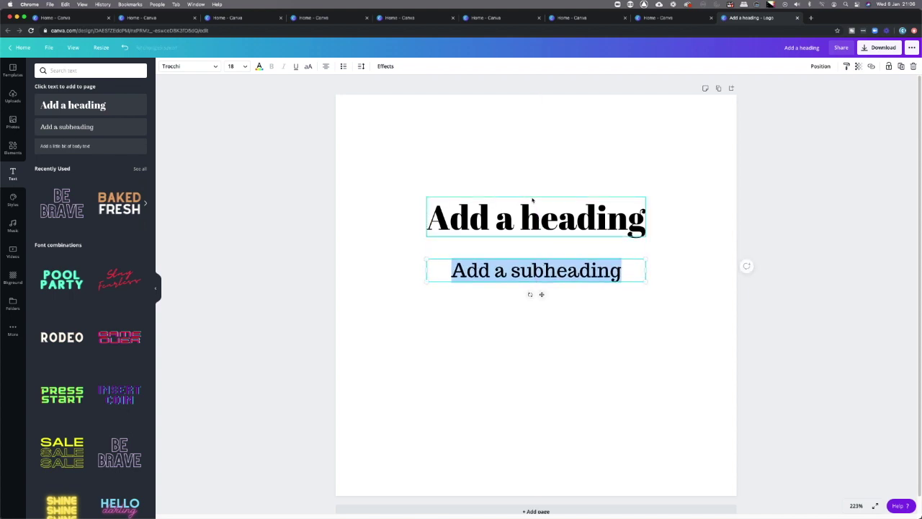
Nudge the heading slightly closer to the subheading and replace its text with "All in Canva"
{"action": "left_click", "coordinate": [532, 201]}
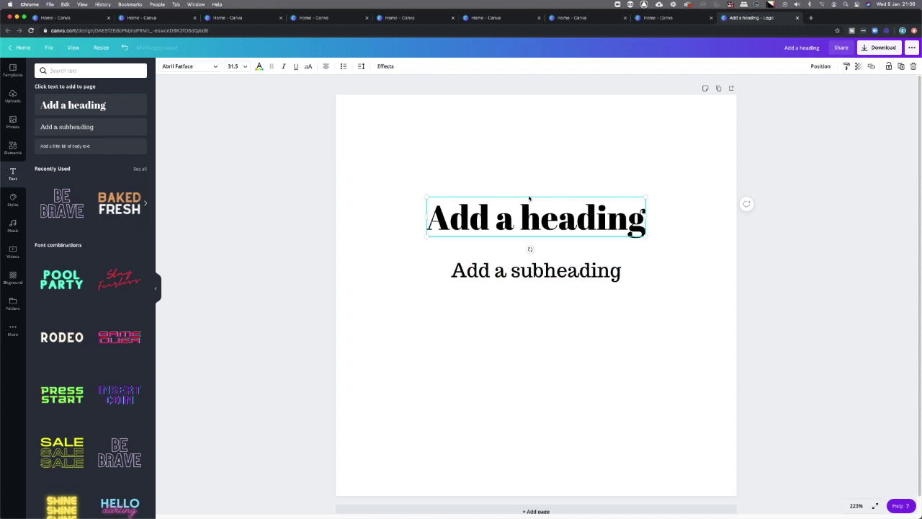
{"action": "left_click", "coordinate": [530, 199]}
{"action": "left_click_drag", "start_coordinate": [529, 196], "coordinate": [525, 207]}
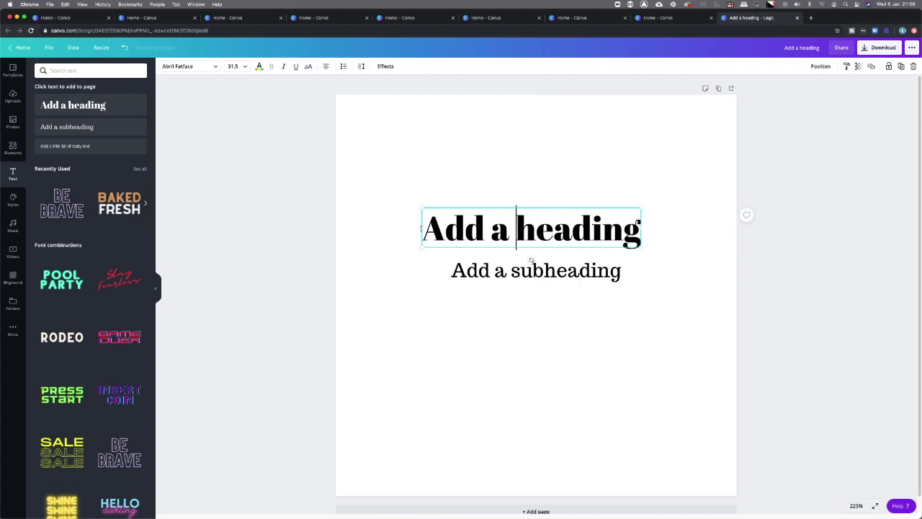
{"action": "left_click_drag", "start_coordinate": [424, 229], "coordinate": [639, 229]}
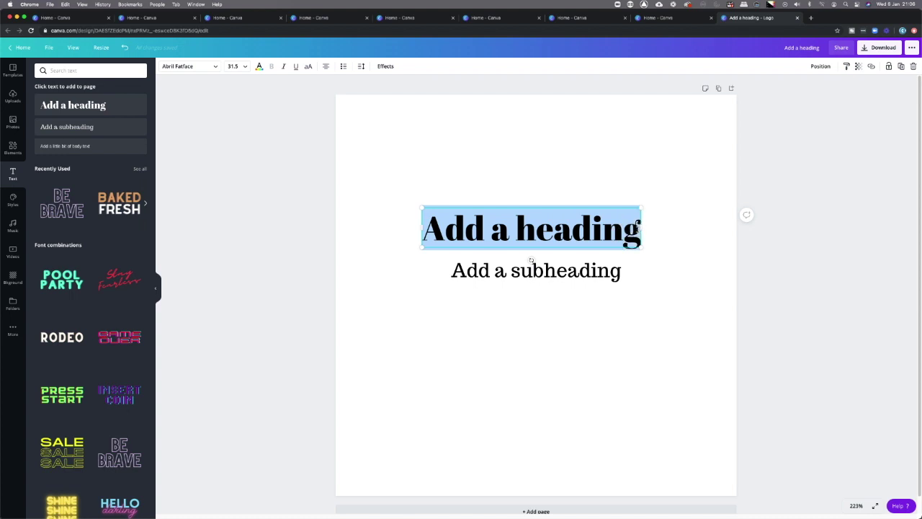
{"action": "type", "text": "A"}
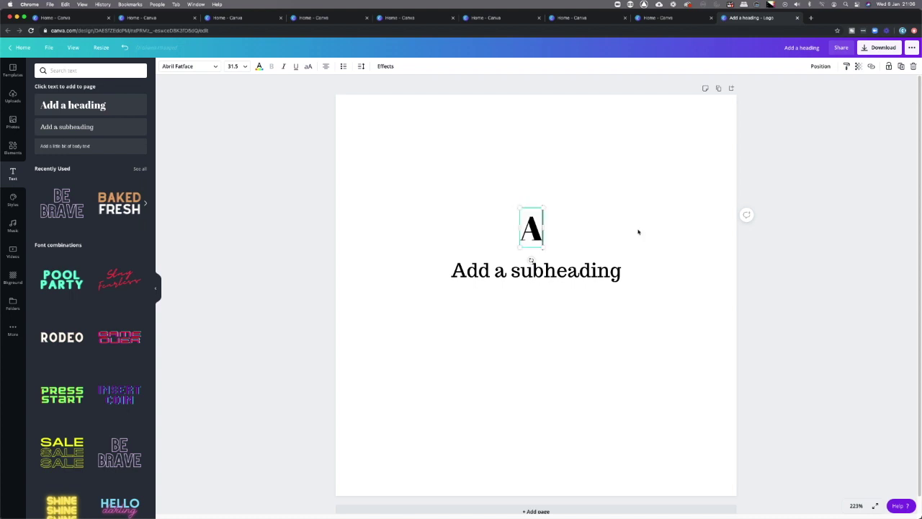
{"action": "type", "text": "ll in Canva"}
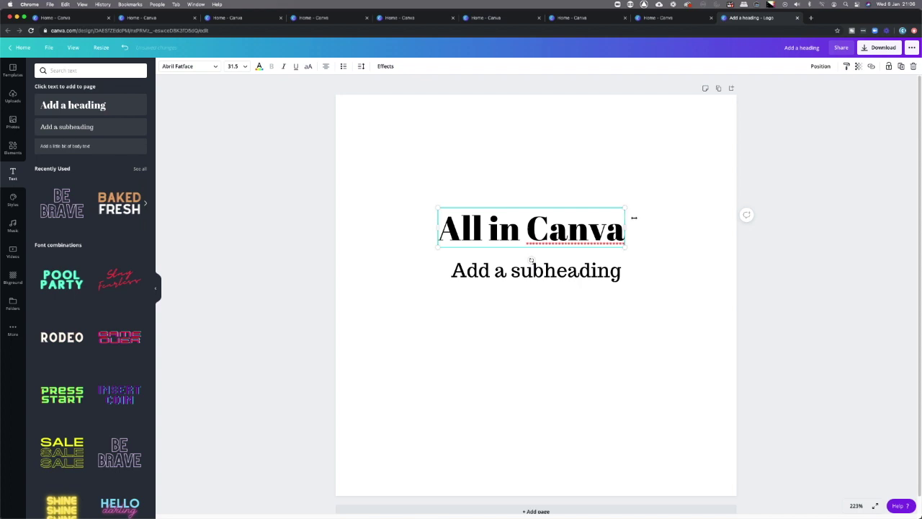
Replace the subheading text with "Creating great stuff"
{"action": "left_click", "coordinate": [478, 273]}
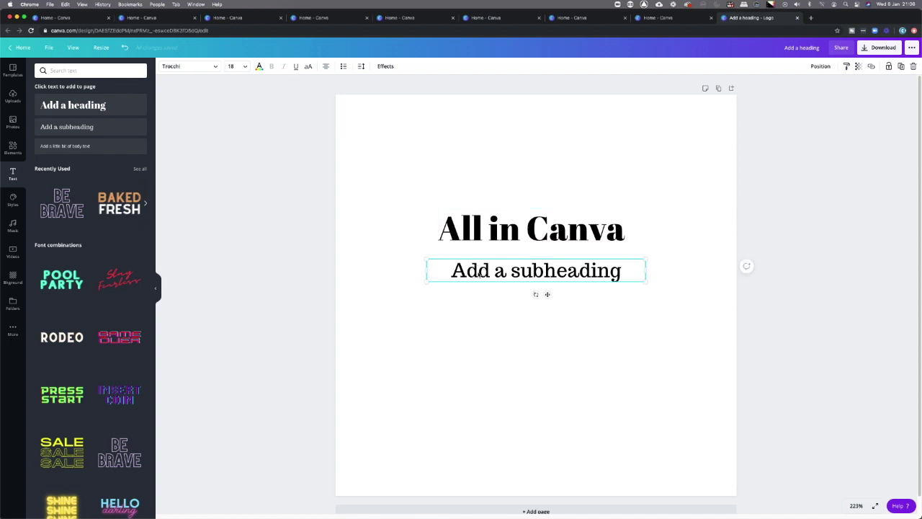
{"action": "double_click", "coordinate": [477, 271]}
{"action": "triple_click", "coordinate": [477, 272]}
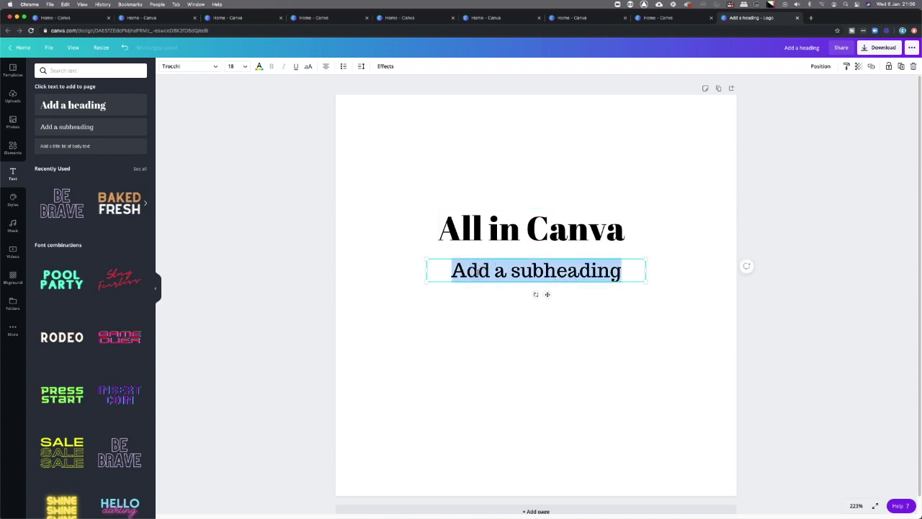
{"action": "type", "text": "Creatin"}
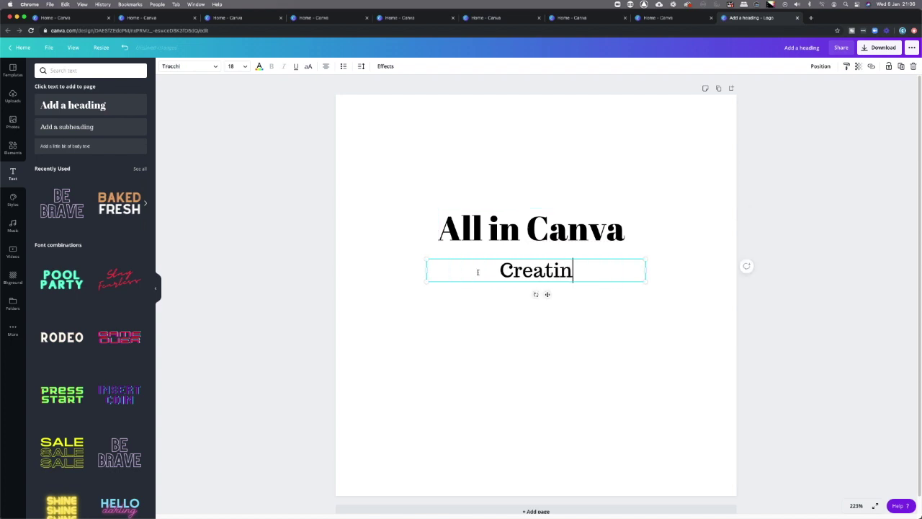
{"action": "type", "text": "g great st"}
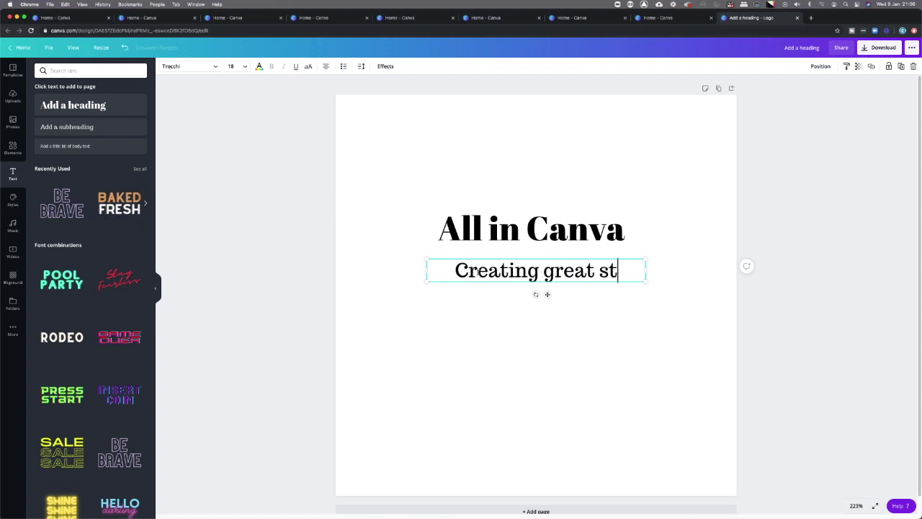
{"action": "type", "text": "uff"}
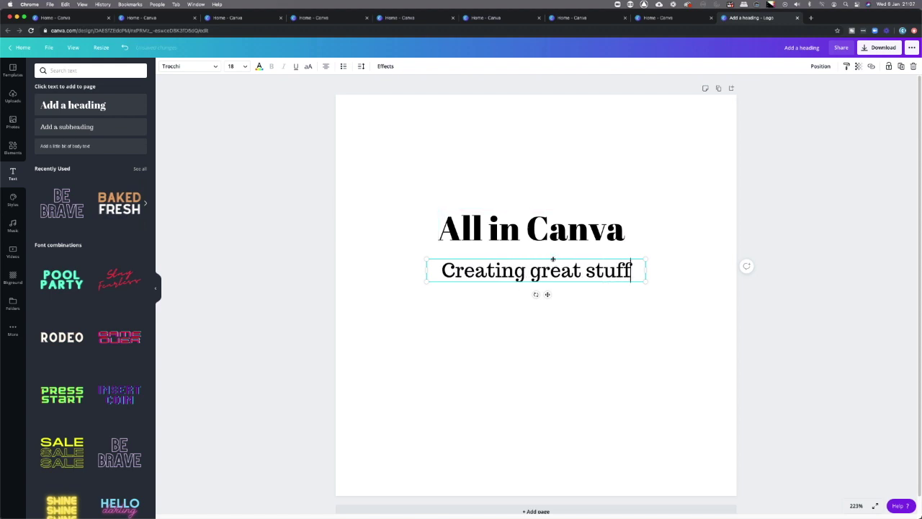
Lower both text lines so the heading sits just above the subheading, and enlarge the heading to font size 58
{"action": "left_click_drag", "start_coordinate": [555, 261], "coordinate": [552, 286]}
{"action": "left_click", "coordinate": [550, 232]}
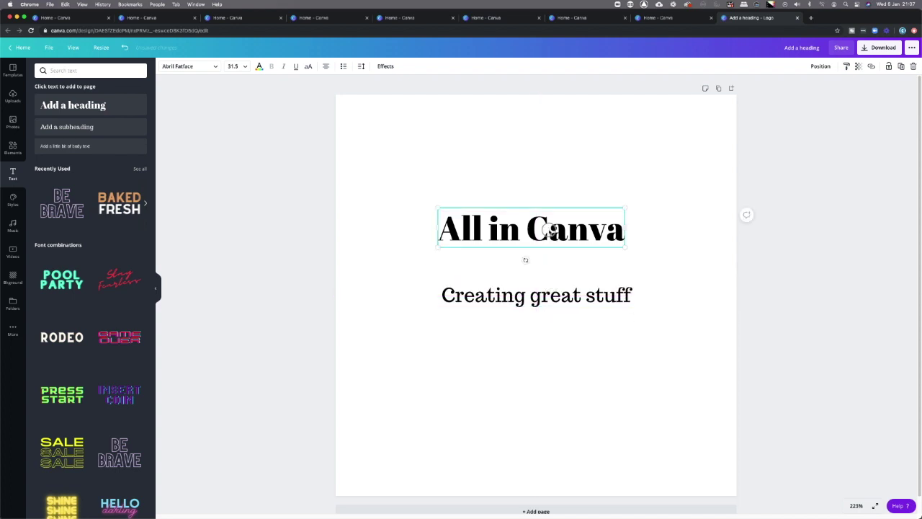
{"action": "left_click_drag", "start_coordinate": [550, 231], "coordinate": [552, 266]}
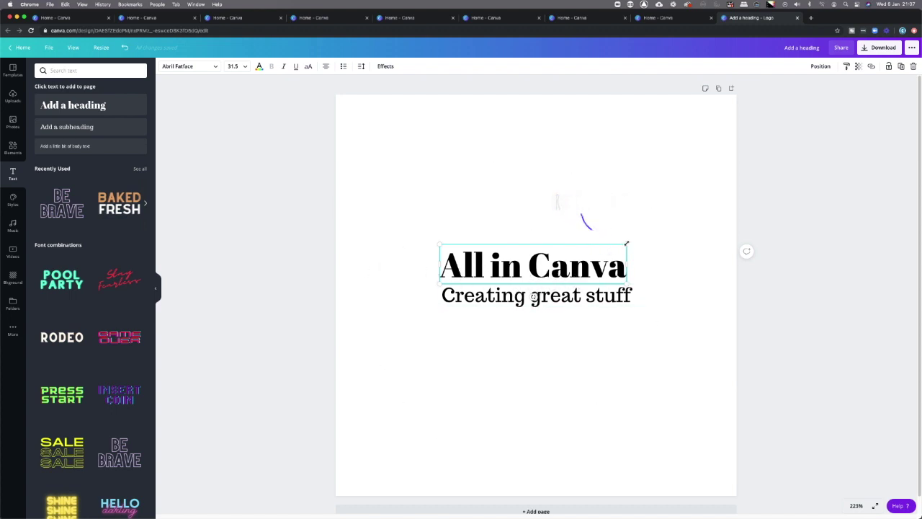
{"action": "left_click_drag", "start_coordinate": [627, 246], "coordinate": [766, 134]}
{"action": "left_click_drag", "start_coordinate": [708, 258], "coordinate": [621, 252]}
Enlarge the subheading to font size 31.9 and centre it directly under the heading so both lines span about the same width
{"action": "left_click", "coordinate": [604, 306]}
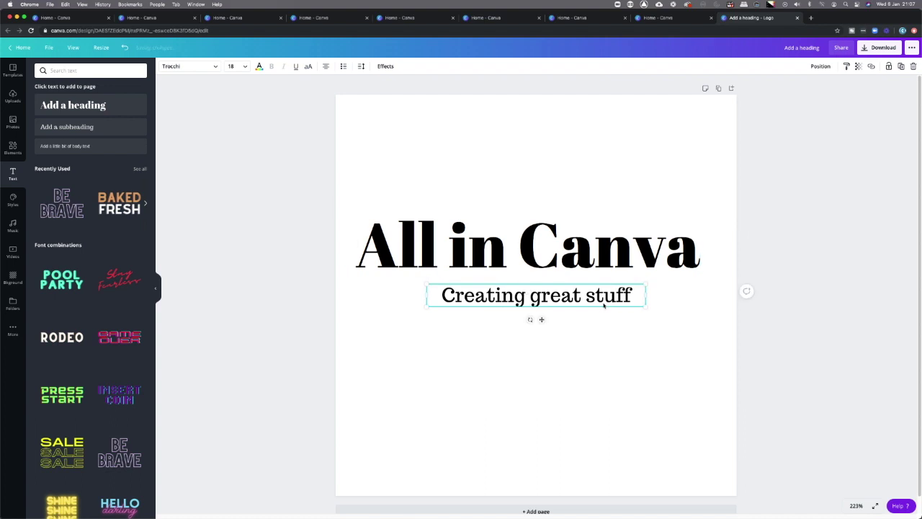
{"action": "left_click_drag", "start_coordinate": [648, 309], "coordinate": [745, 360]}
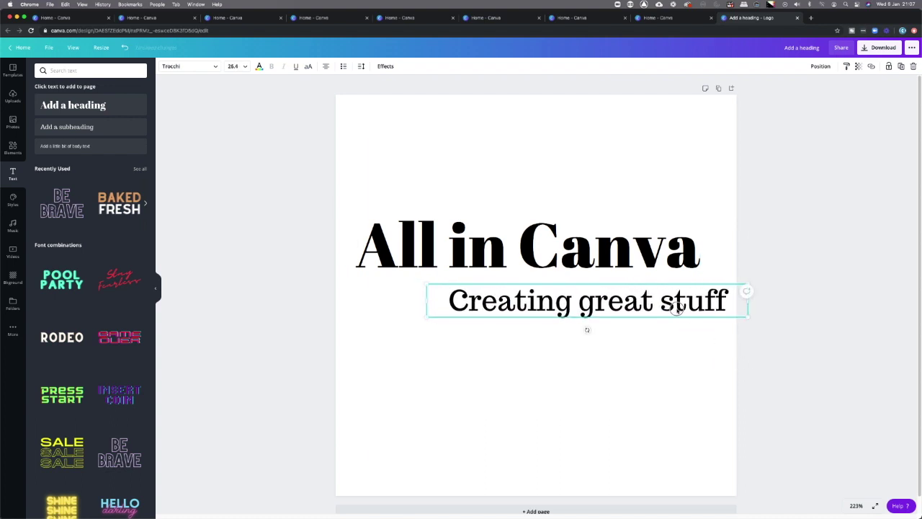
{"action": "left_click_drag", "start_coordinate": [682, 309], "coordinate": [617, 305]}
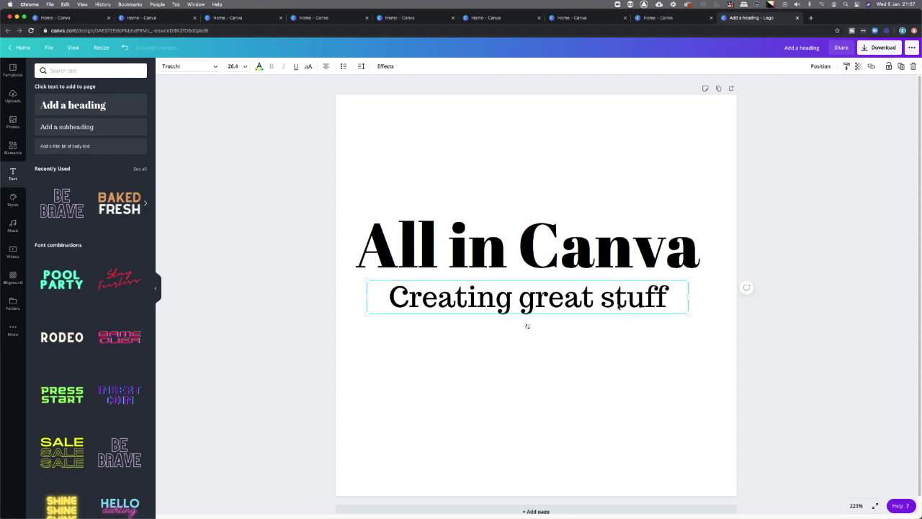
{"action": "left_click", "coordinate": [567, 258]}
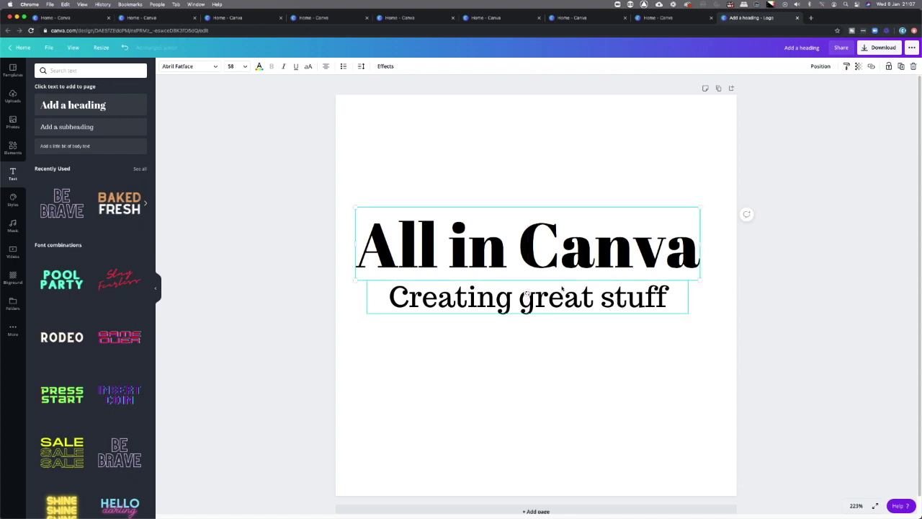
{"action": "left_click", "coordinate": [560, 292]}
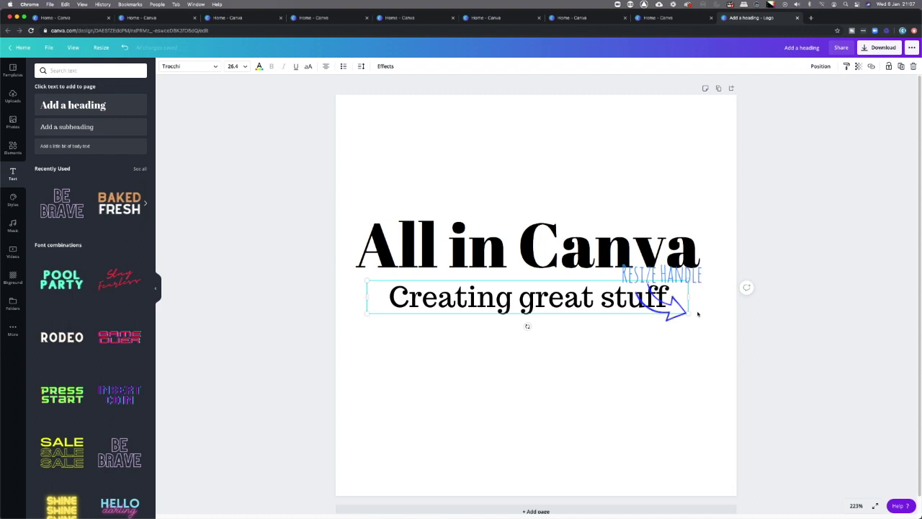
{"action": "left_click_drag", "start_coordinate": [688, 313], "coordinate": [725, 336]}
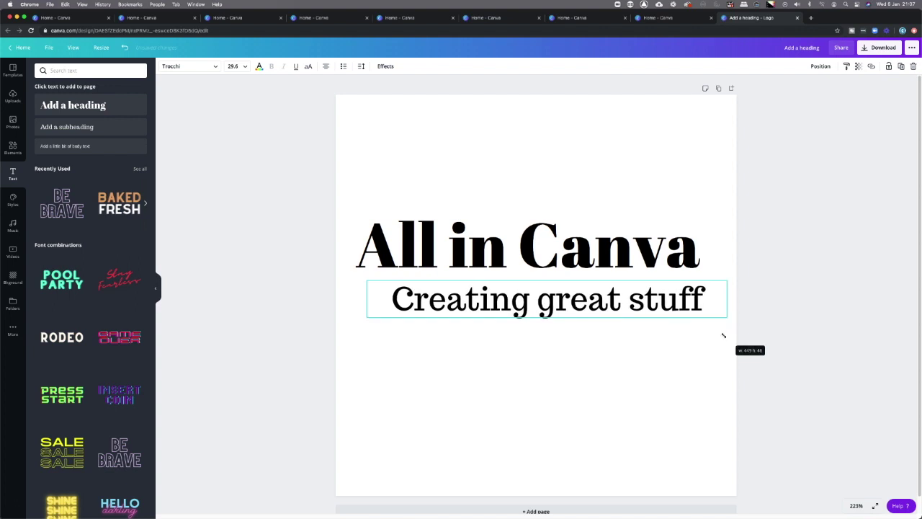
{"action": "left_click_drag", "start_coordinate": [688, 304], "coordinate": [719, 320]}
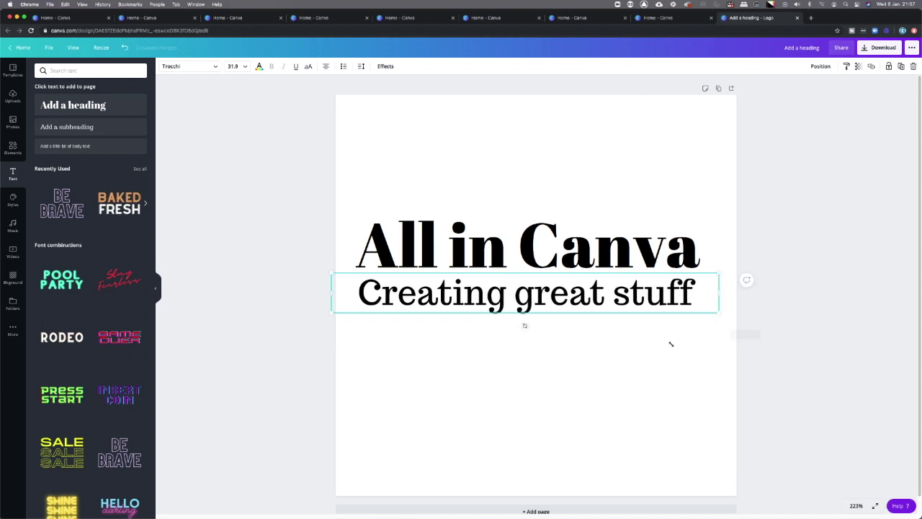
Centre the heading horizontally on the page and shift the subheading to line up directly beneath it
{"action": "left_click", "coordinate": [670, 345]}
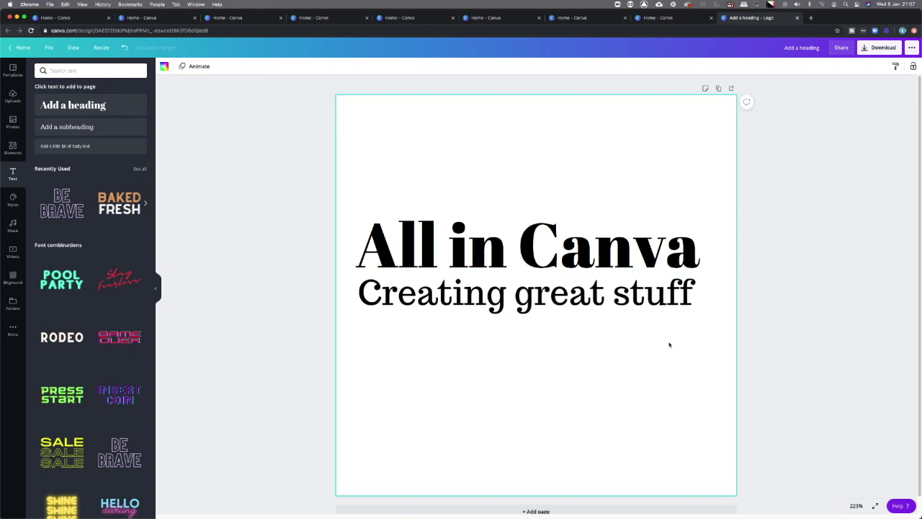
{"action": "left_click_drag", "start_coordinate": [622, 257], "coordinate": [630, 256]}
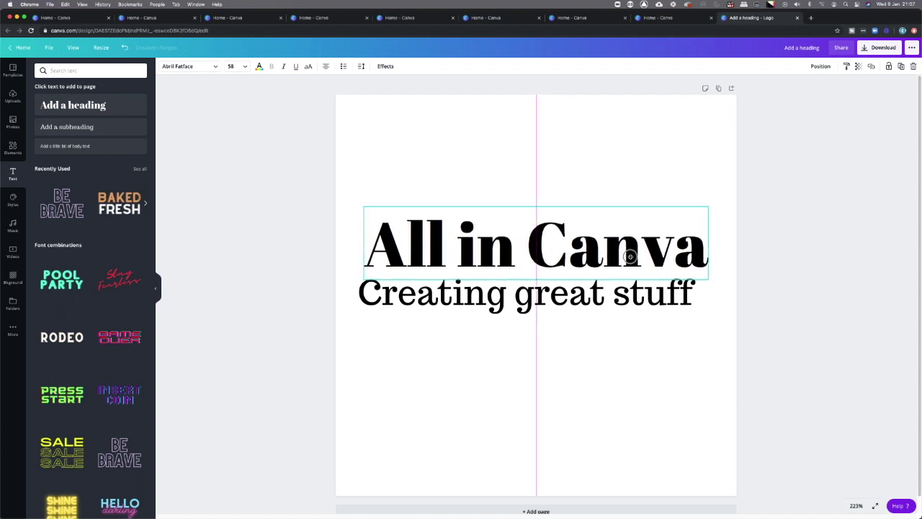
{"action": "left_click_drag", "start_coordinate": [630, 257], "coordinate": [630, 256]}
{"action": "left_click_drag", "start_coordinate": [580, 292], "coordinate": [585, 290]}
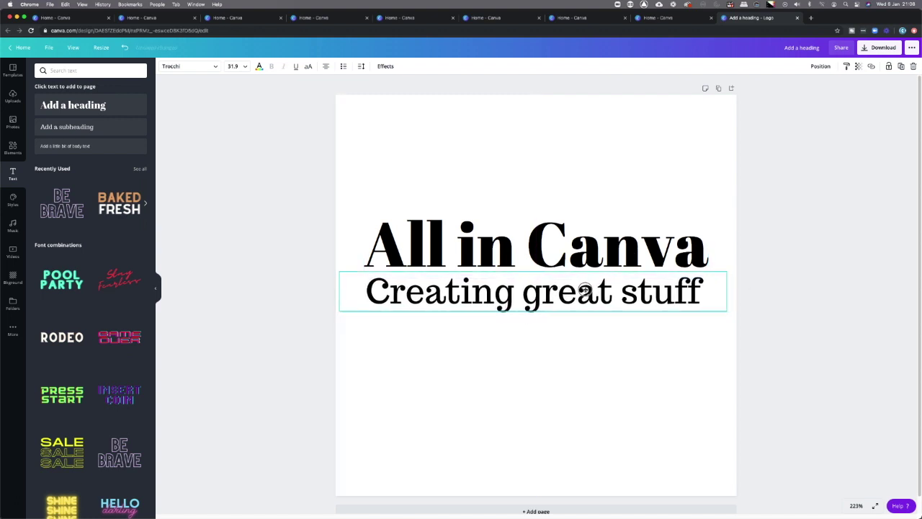
{"action": "left_click", "coordinate": [604, 214]}
{"action": "left_click", "coordinate": [612, 171]}
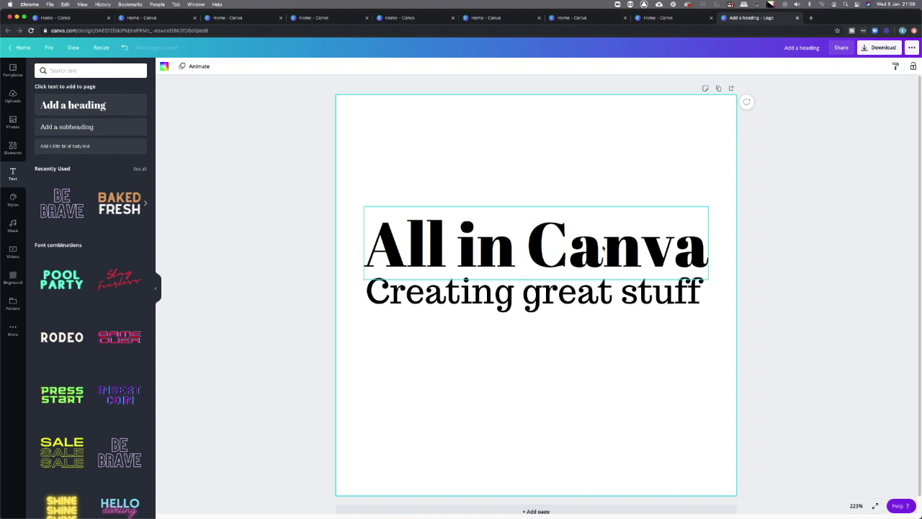
Set the heading's font to Monument at size 38, trying out Bebas Neue and Bukhari Script along the way
{"action": "left_click", "coordinate": [604, 248]}
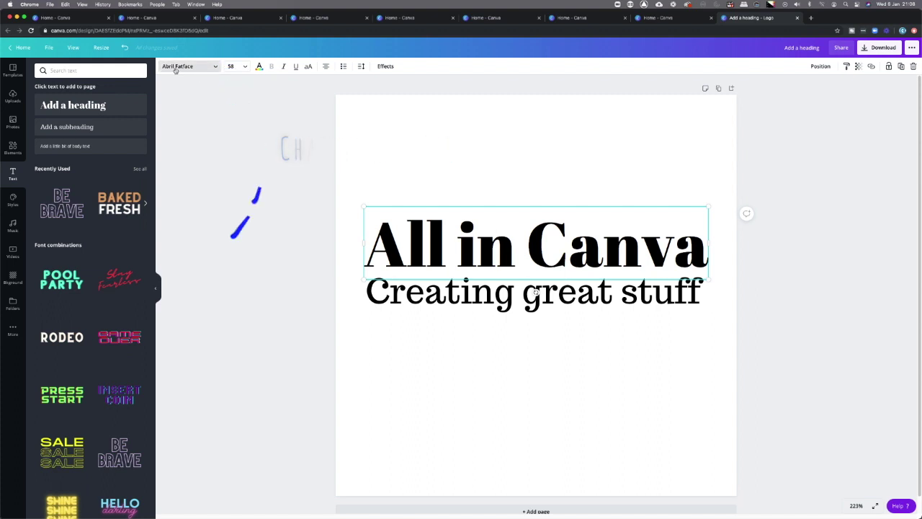
{"action": "left_click", "coordinate": [215, 68]}
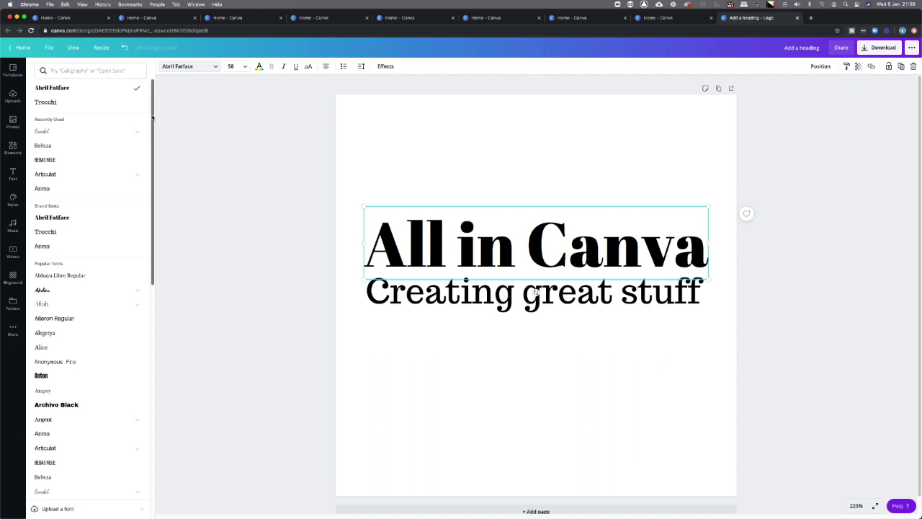
{"action": "left_click", "coordinate": [59, 159]}
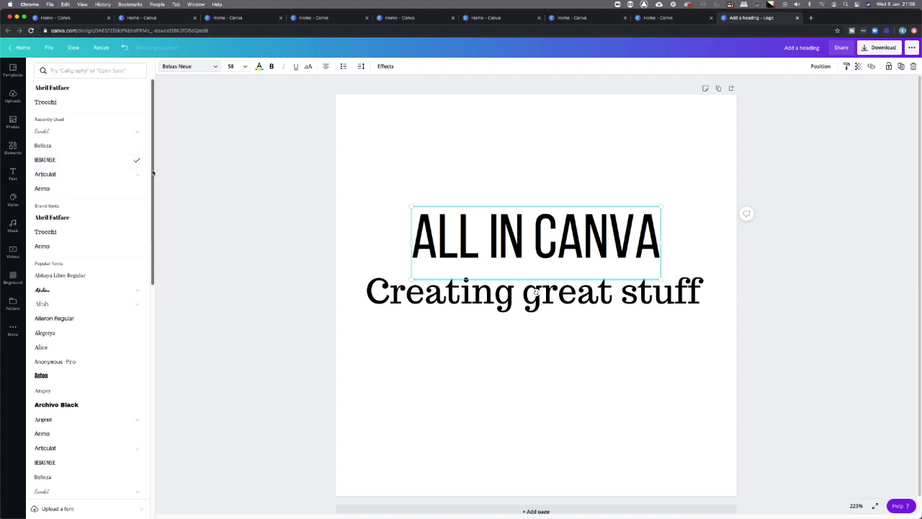
{"action": "left_click_drag", "start_coordinate": [152, 171], "coordinate": [145, 213]}
{"action": "left_click", "coordinate": [63, 343]}
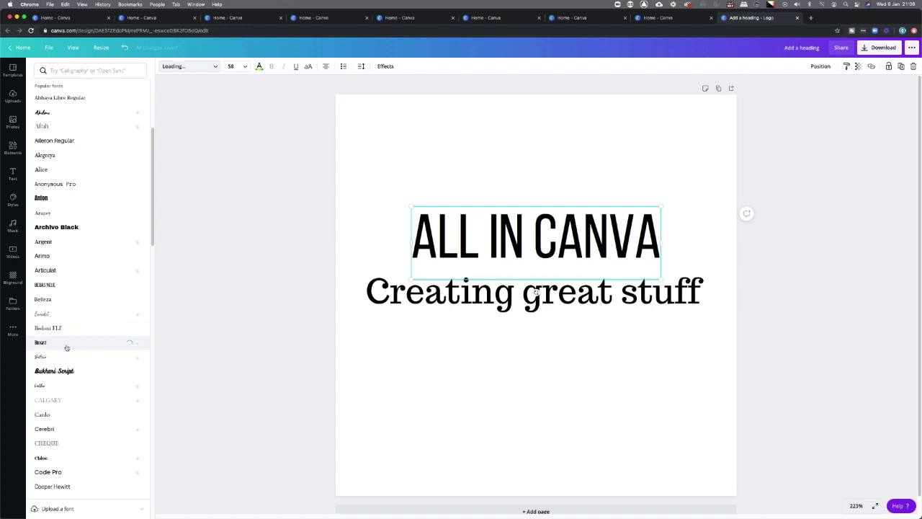
{"action": "left_click", "coordinate": [64, 372]}
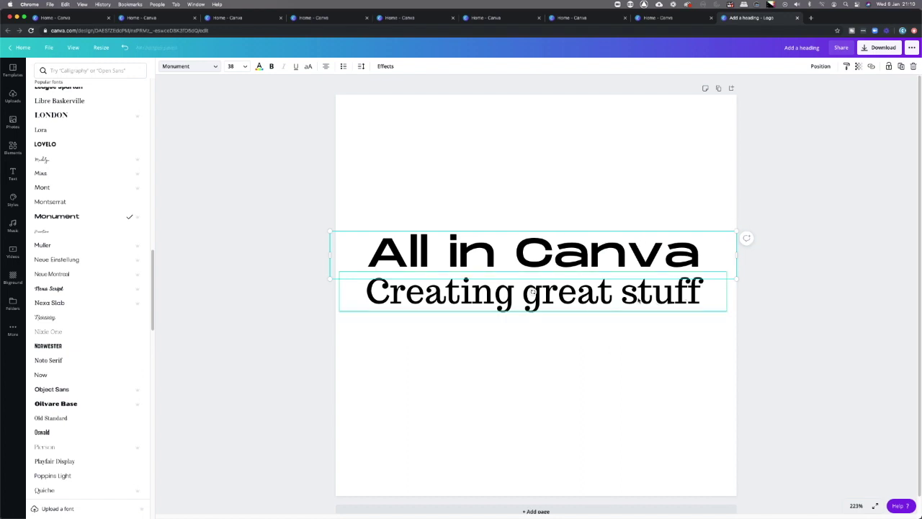
Change the subheading's font to Benedict and deselect the text
{"action": "left_click", "coordinate": [444, 296]}
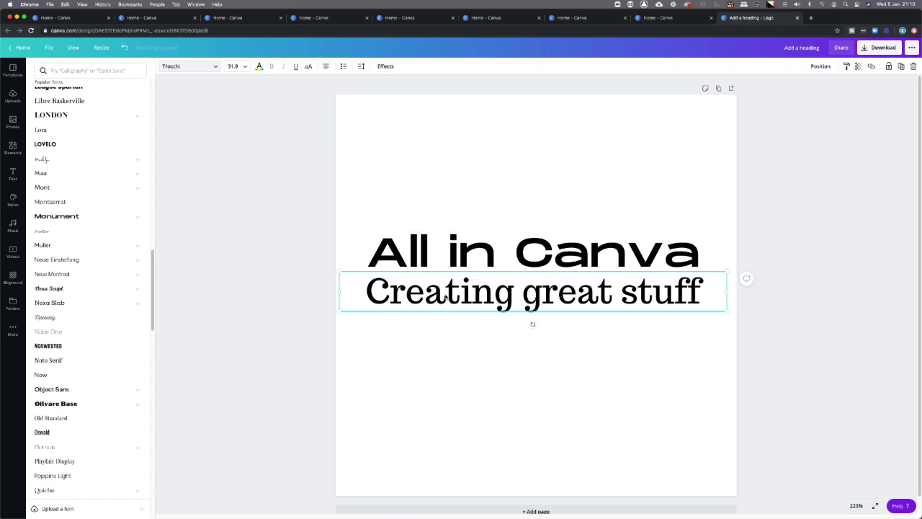
{"action": "scroll", "coordinate": [103, 171], "scroll_direction": "up", "scroll_amount": 15}
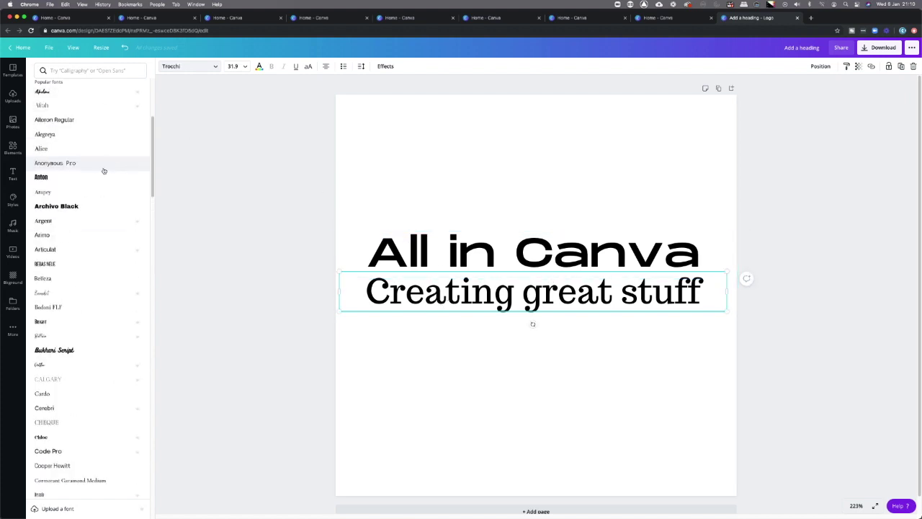
{"action": "left_click", "coordinate": [84, 131]}
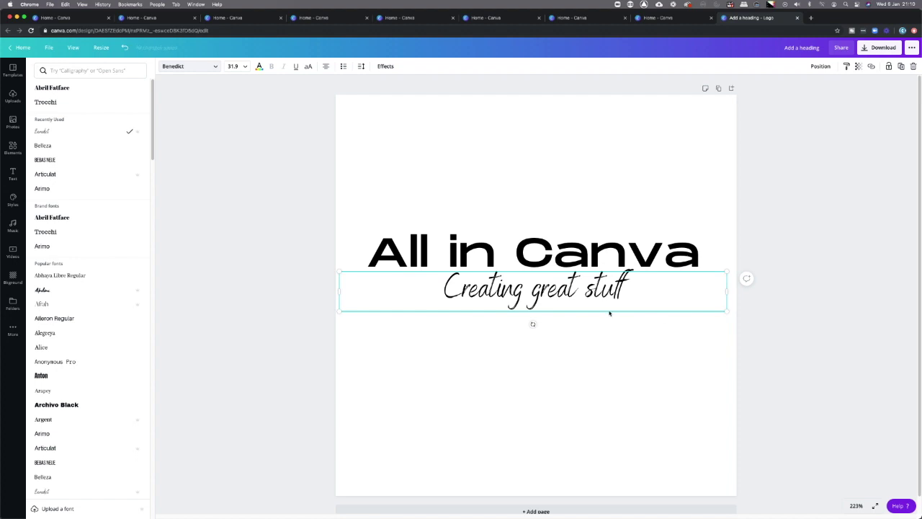
{"action": "key", "text": "Escape"}
{"action": "left_click", "coordinate": [792, 325]}
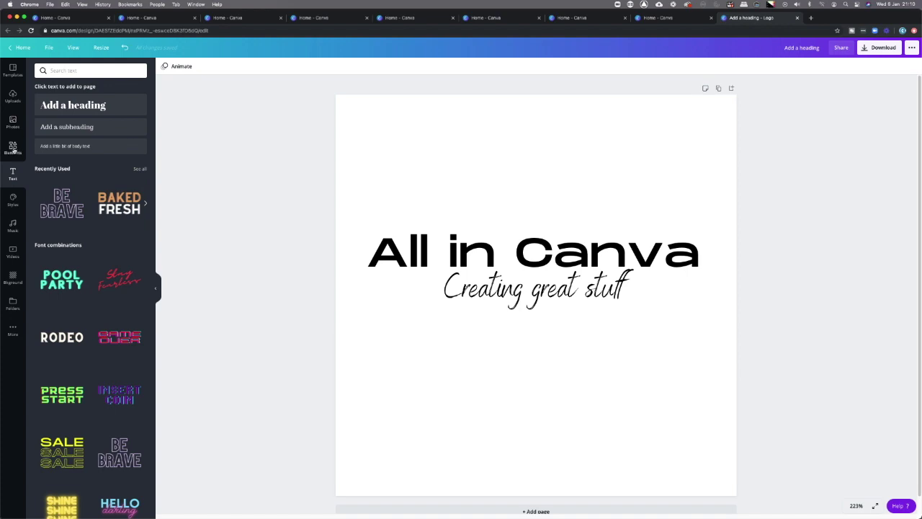
Search the design elements for "brush" and filter the results to free items only
{"action": "left_click", "coordinate": [12, 148]}
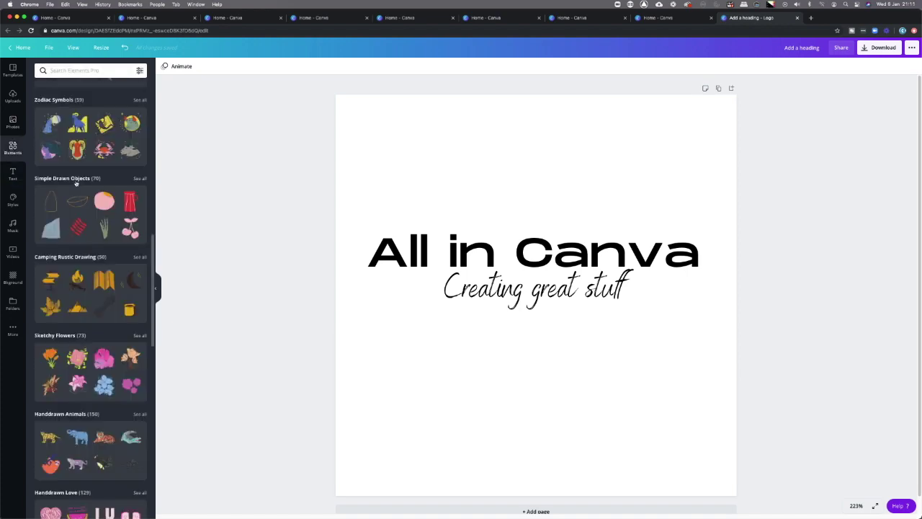
{"action": "scroll", "coordinate": [76, 185], "scroll_direction": "down", "scroll_amount": 5}
{"action": "scroll", "coordinate": [76, 185], "scroll_direction": "down", "scroll_amount": 10}
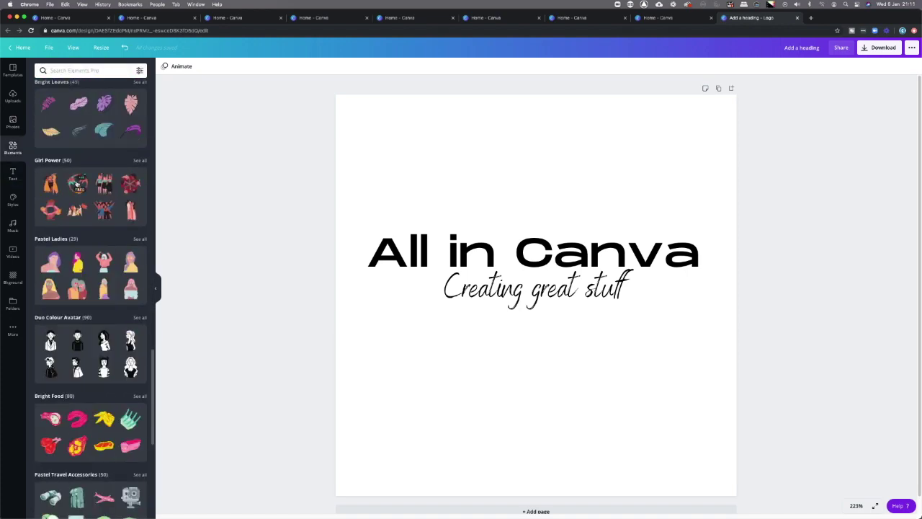
{"action": "scroll", "coordinate": [77, 184], "scroll_direction": "up", "scroll_amount": 15}
{"action": "scroll", "coordinate": [77, 184], "scroll_direction": "up", "scroll_amount": 3}
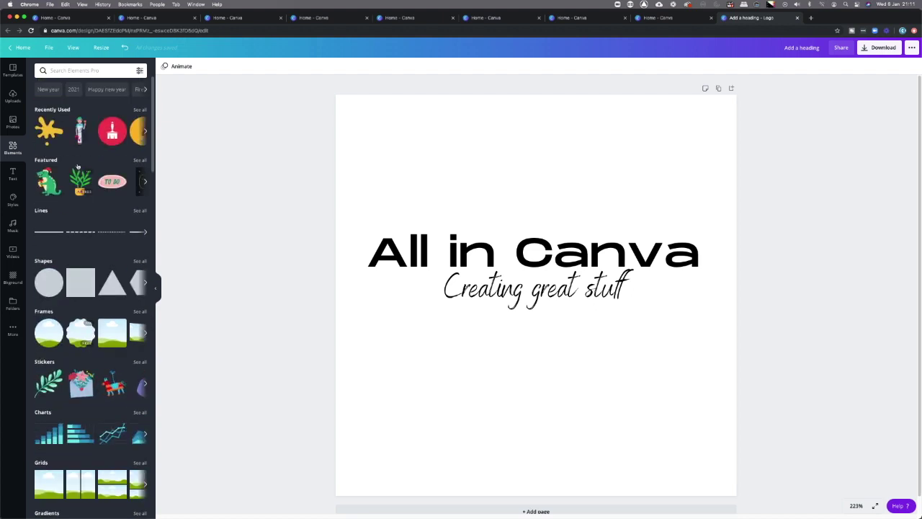
{"action": "left_click", "coordinate": [74, 70]}
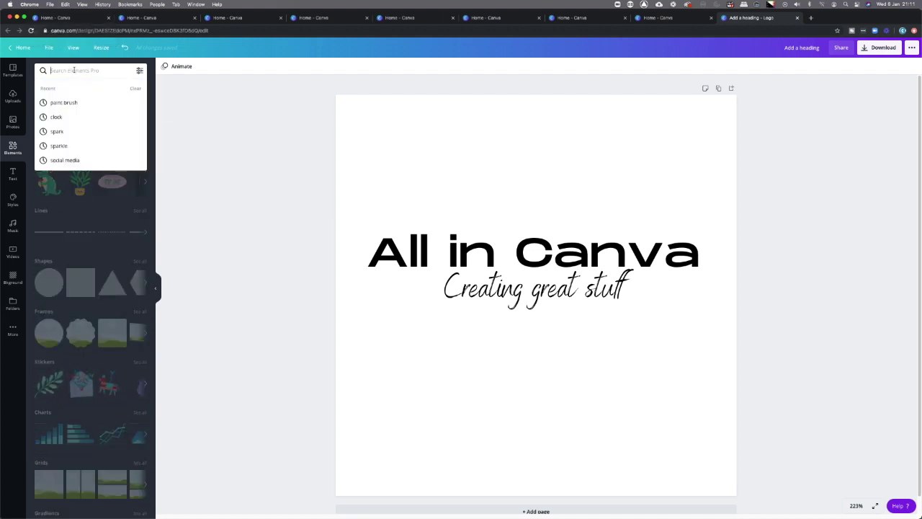
{"action": "type", "text": "brush"}
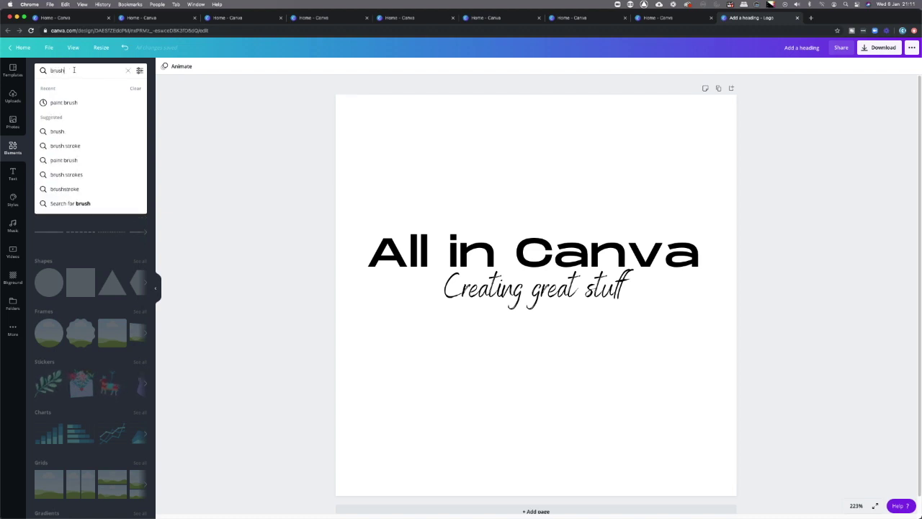
{"action": "key", "text": "Return"}
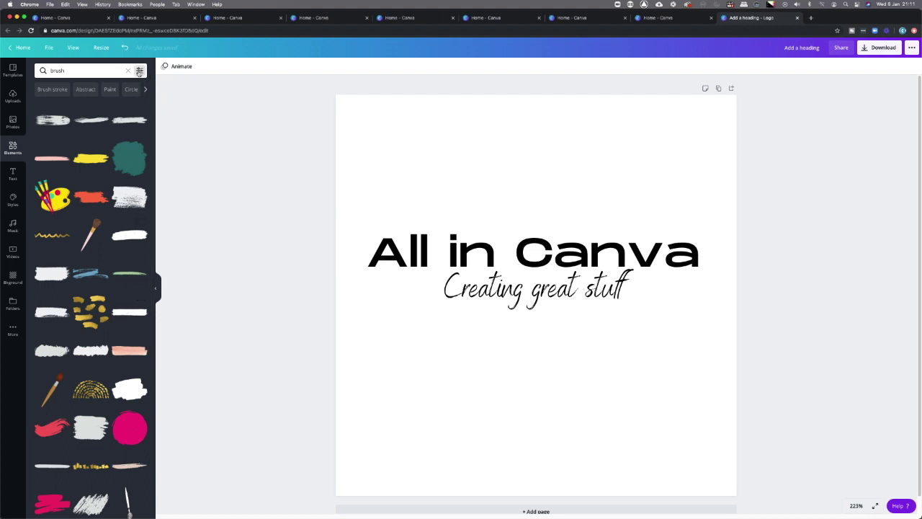
{"action": "left_click", "coordinate": [140, 70]}
{"action": "left_click", "coordinate": [48, 193]}
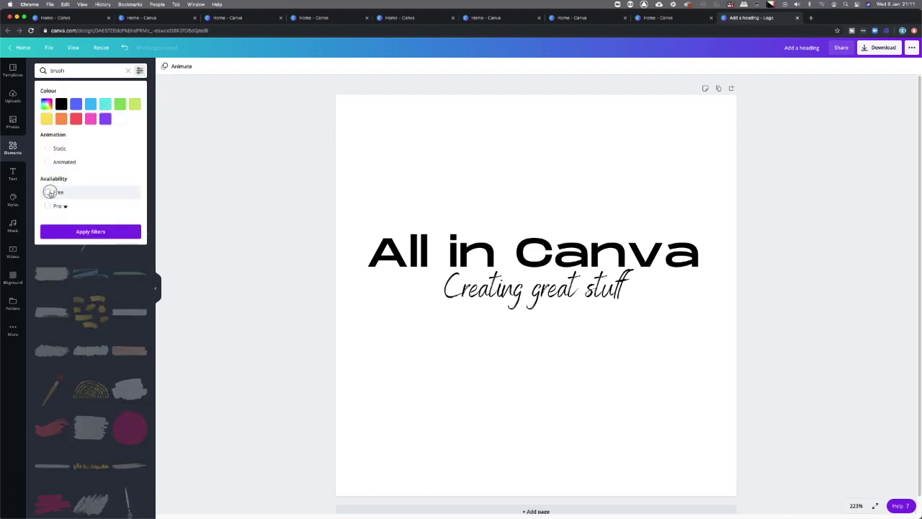
{"action": "left_click", "coordinate": [84, 232]}
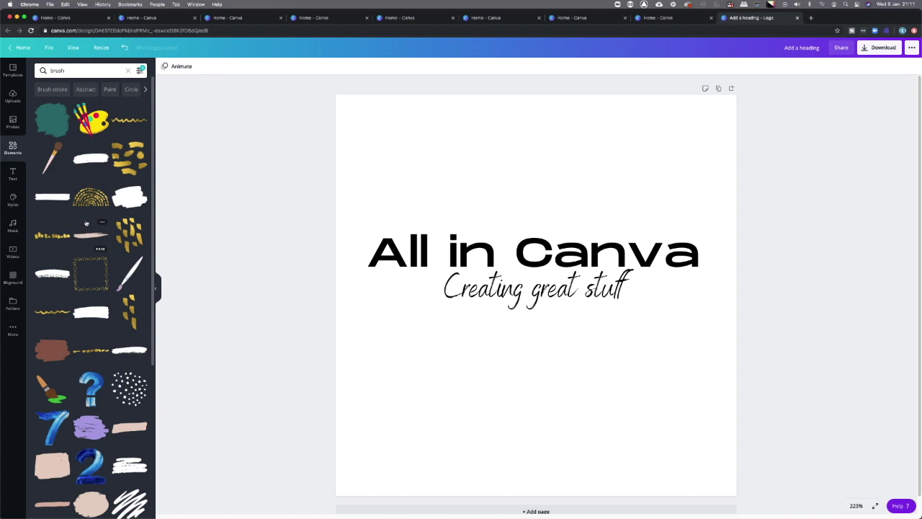
Place the thin beige brush stroke over the subheading and enlarge it to span the full width of the words
{"action": "scroll", "coordinate": [87, 225], "scroll_direction": "down", "scroll_amount": 2}
{"action": "scroll", "coordinate": [87, 223], "scroll_direction": "down", "scroll_amount": 5}
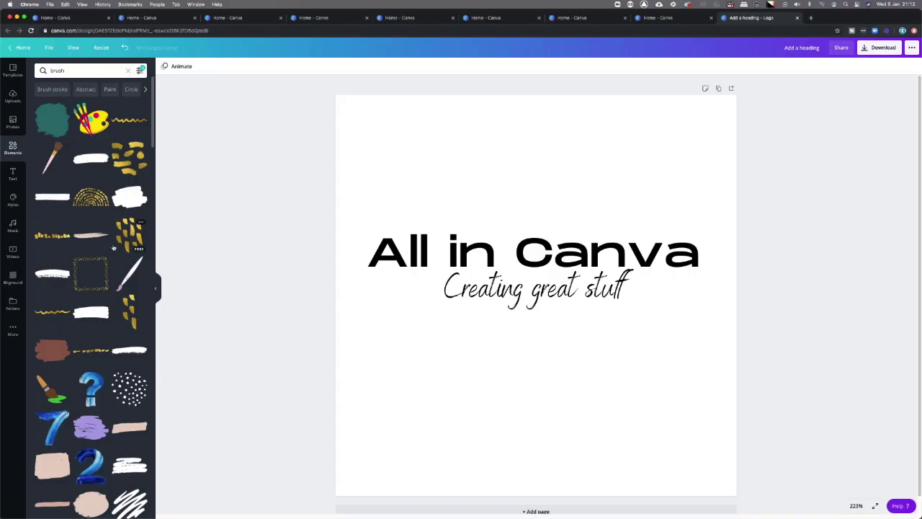
{"action": "left_click_drag", "start_coordinate": [91, 236], "coordinate": [535, 319]}
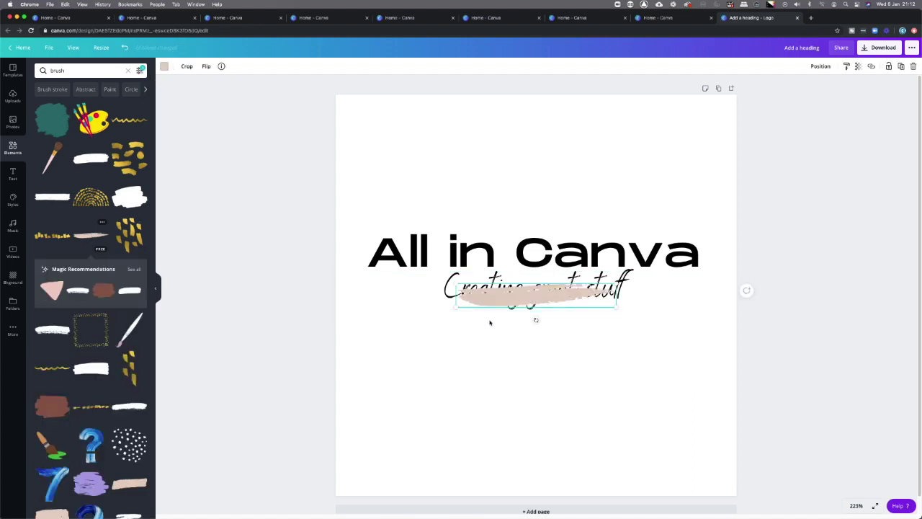
{"action": "left_click_drag", "start_coordinate": [617, 307], "coordinate": [663, 323]}
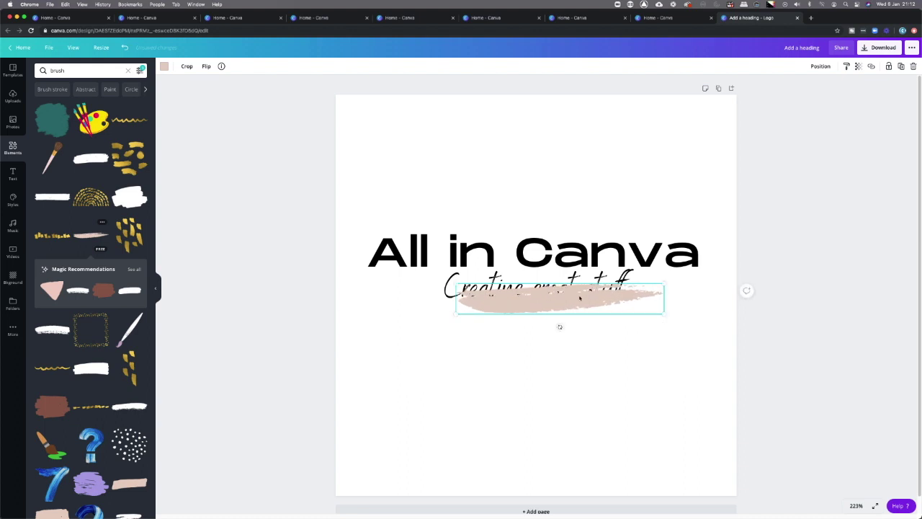
{"action": "left_click_drag", "start_coordinate": [576, 296], "coordinate": [560, 290]}
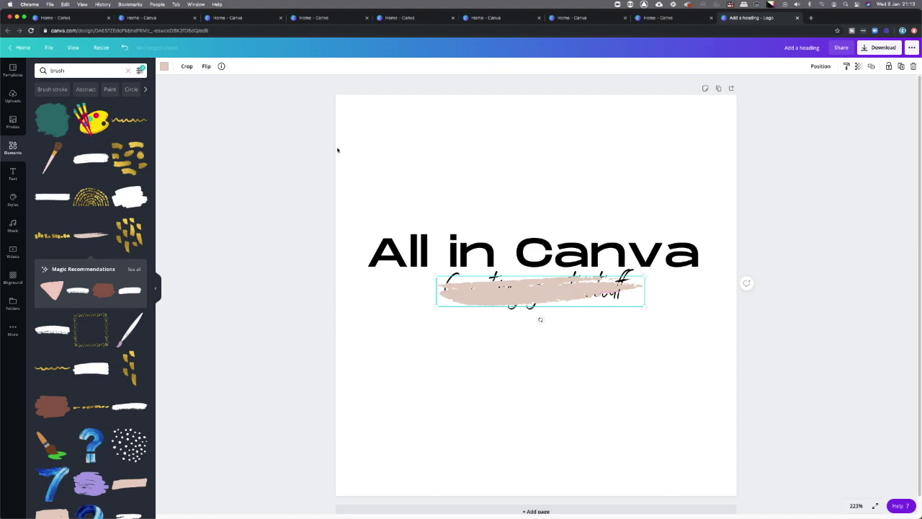
Recolour the brush stroke light turquoise and send it backwards behind the subheading text
{"action": "left_click", "coordinate": [165, 67]}
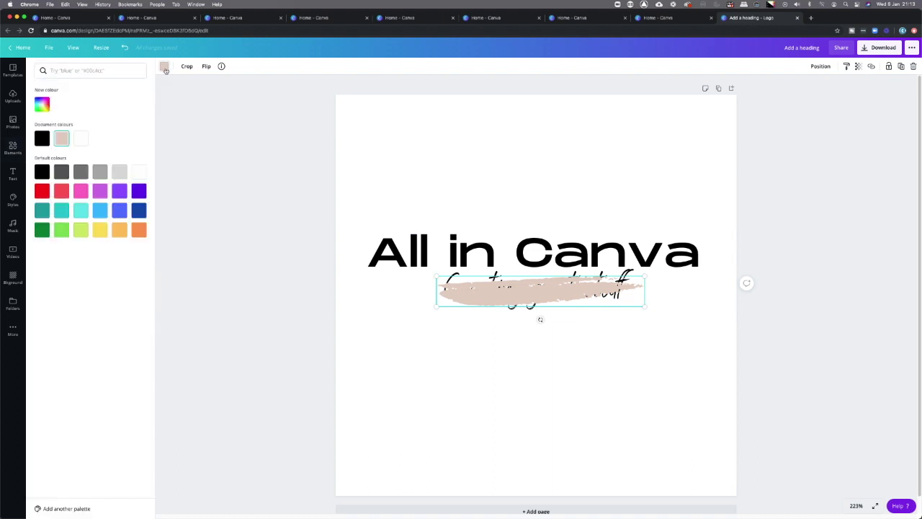
{"action": "left_click", "coordinate": [81, 210]}
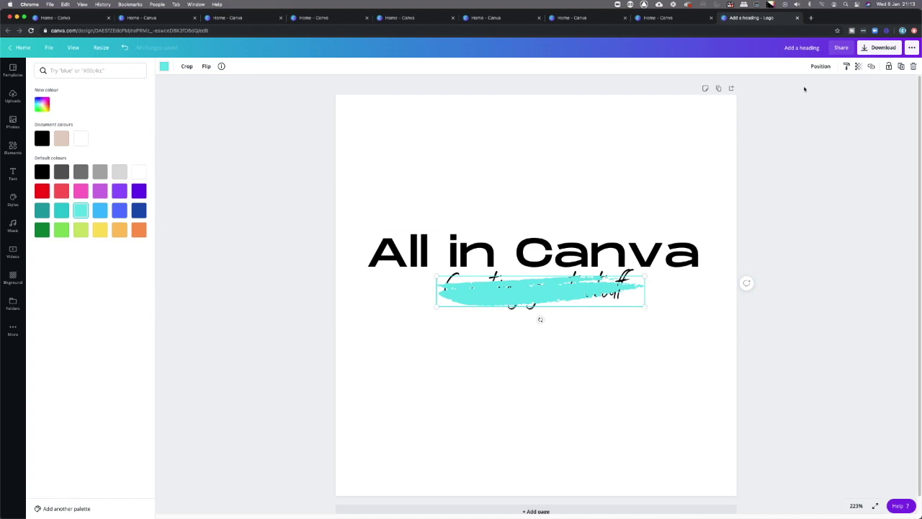
{"action": "left_click", "coordinate": [825, 67]}
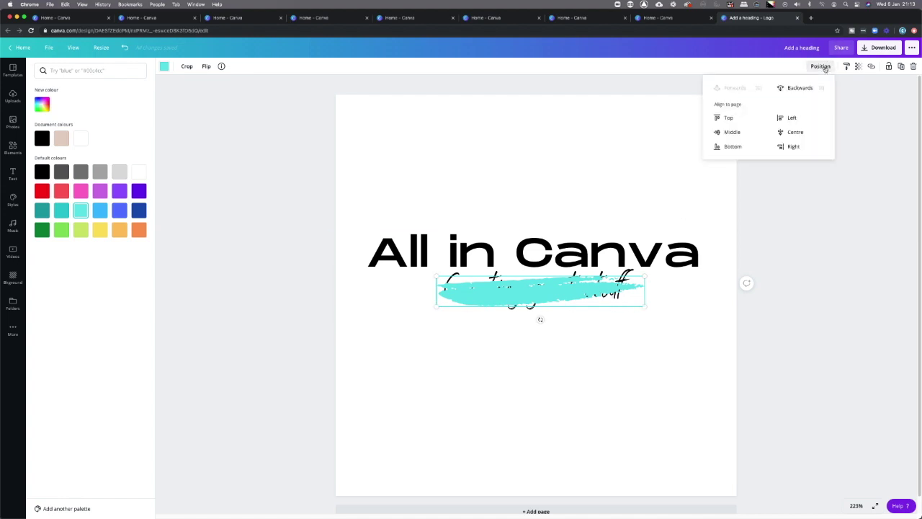
{"action": "left_click", "coordinate": [795, 89]}
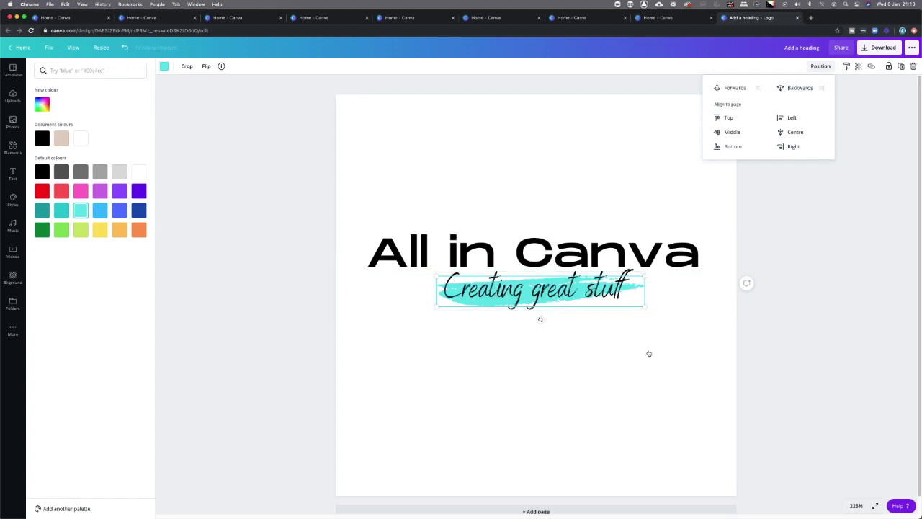
{"action": "left_click", "coordinate": [649, 352]}
{"action": "left_click", "coordinate": [724, 195]}
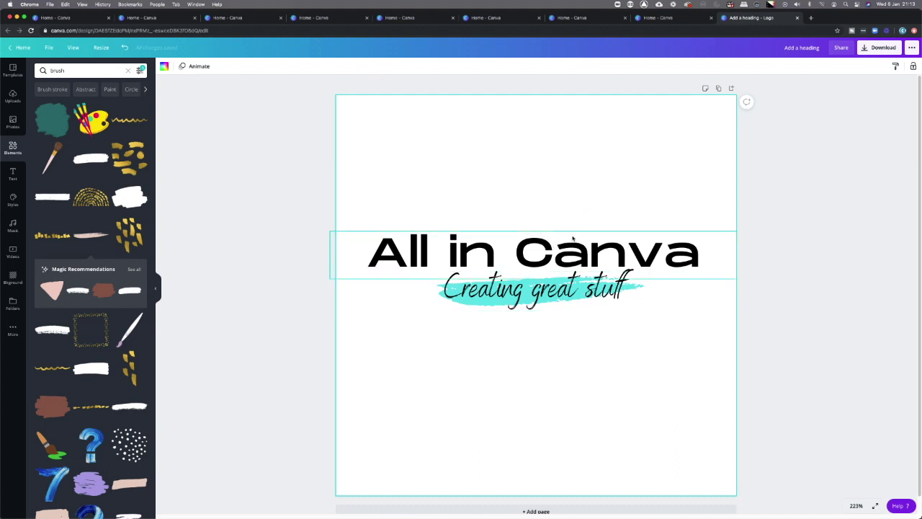
Apply the Splice text effect to the "All in Canva" heading
{"action": "double_click", "coordinate": [551, 252]}
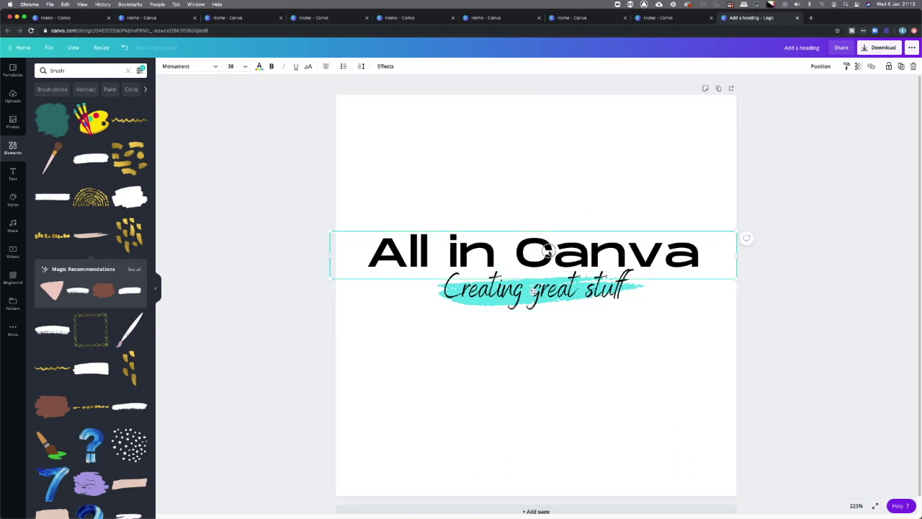
{"action": "left_click", "coordinate": [658, 401]}
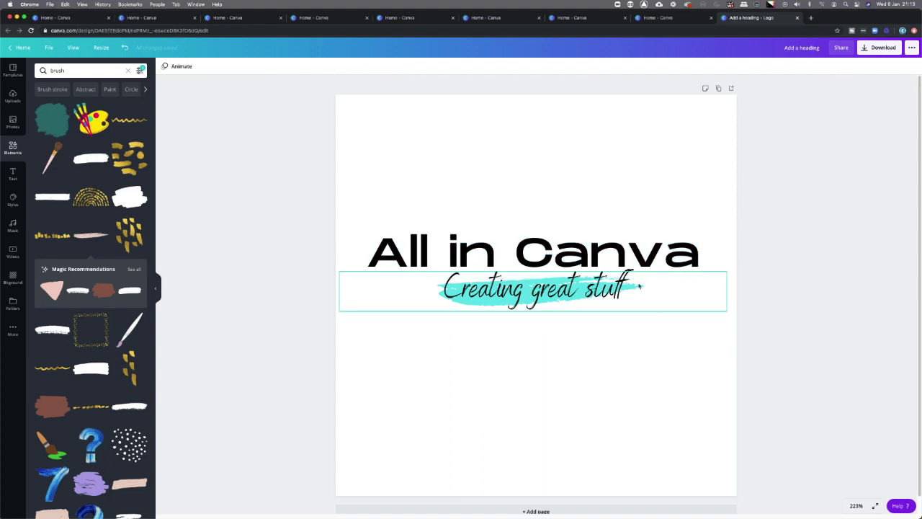
{"action": "left_click", "coordinate": [627, 256]}
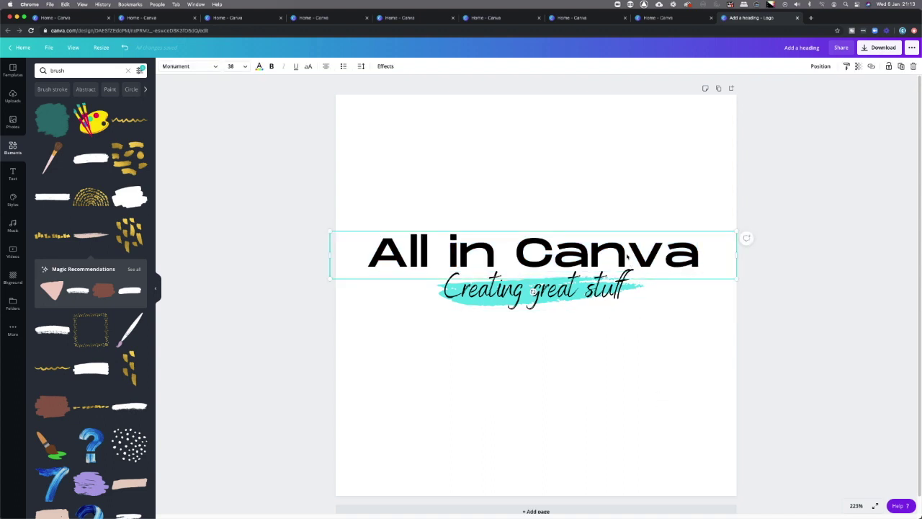
{"action": "left_click", "coordinate": [387, 65]}
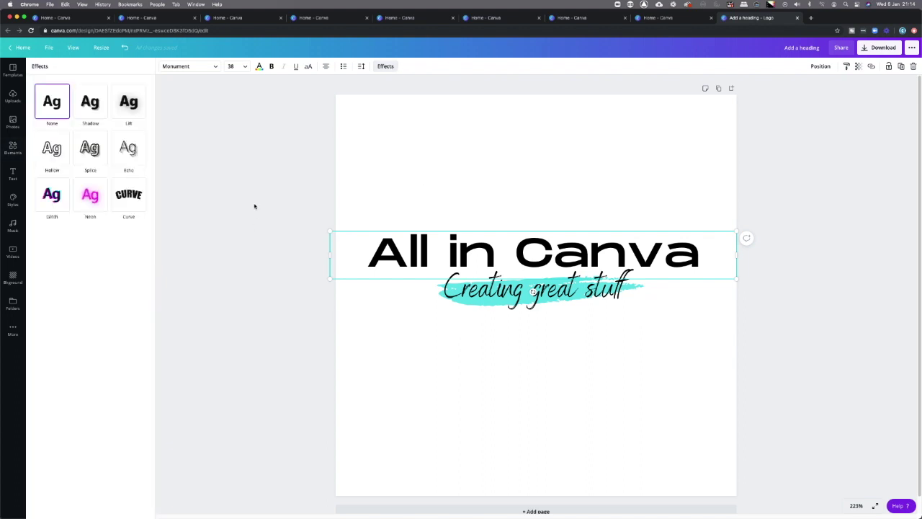
{"action": "left_click", "coordinate": [92, 149]}
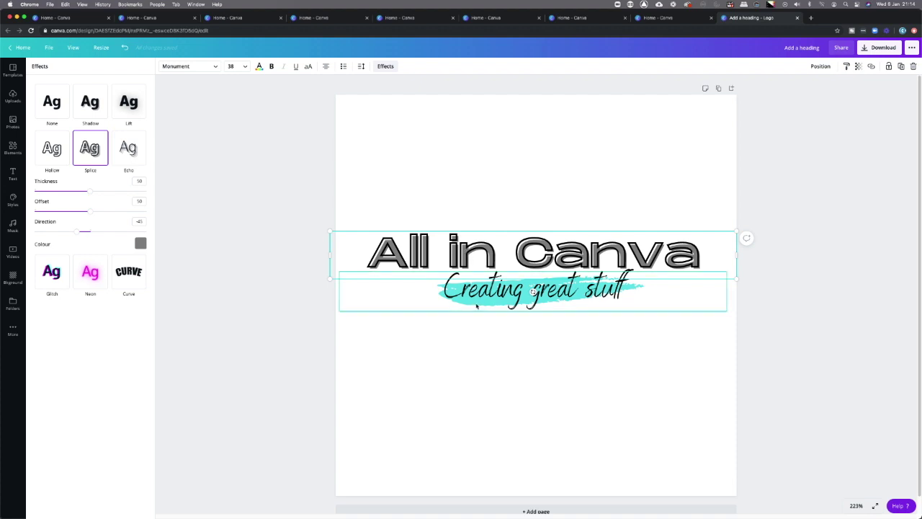
Set the heading's Splice effect colour to the document's turquoise and enlarge the whole logo to nearly fill the page width
{"action": "left_click", "coordinate": [139, 245]}
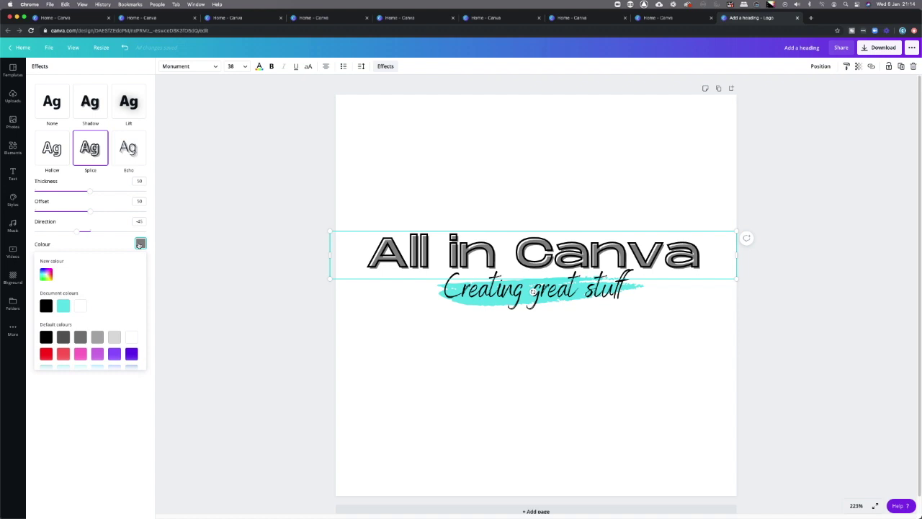
{"action": "left_click", "coordinate": [64, 307]}
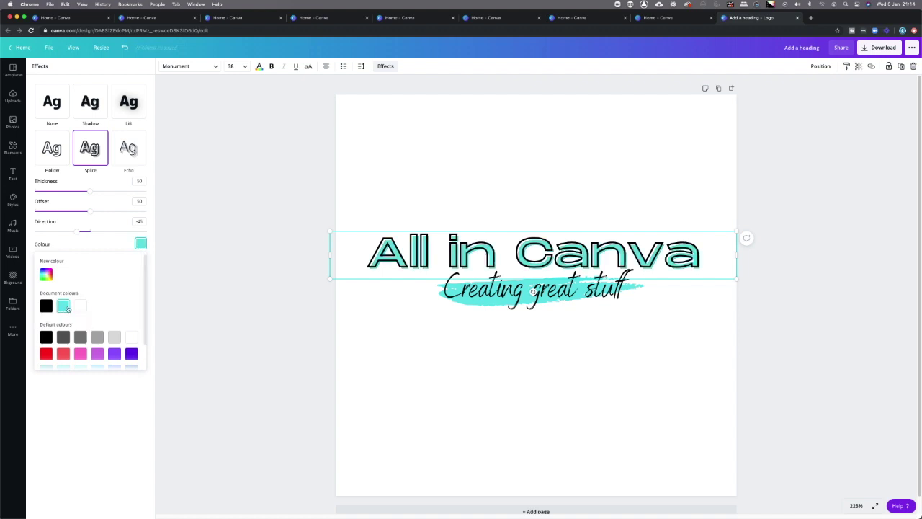
{"action": "left_click", "coordinate": [633, 355]}
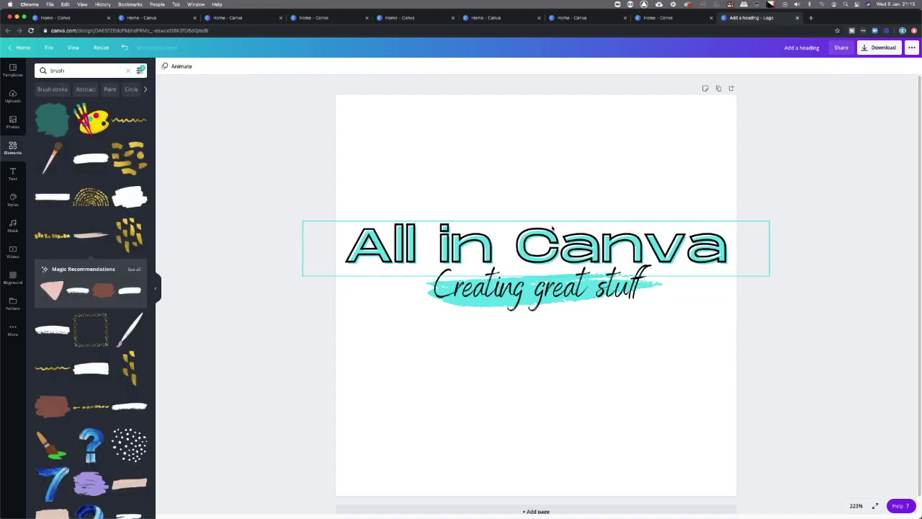
{"action": "left_click", "coordinate": [591, 183]}
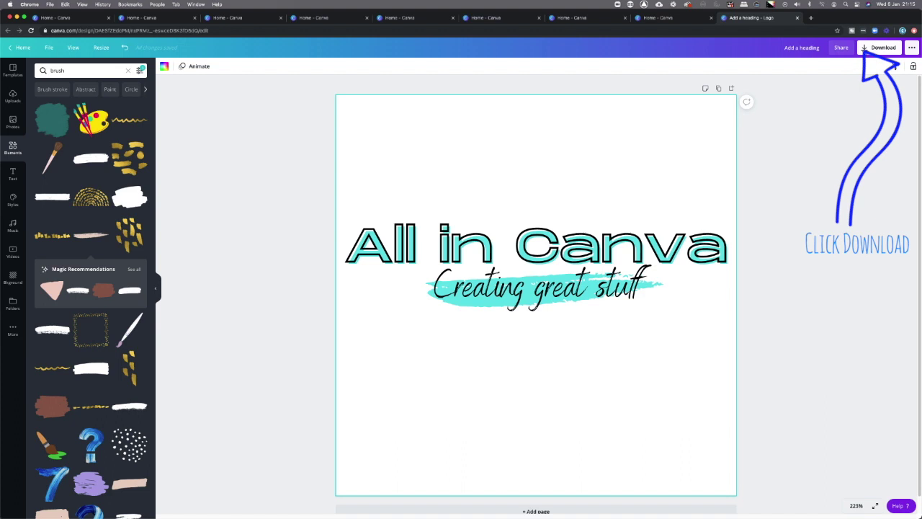
Download the logo as a PNG file with a transparent background
{"action": "left_click", "coordinate": [883, 47]}
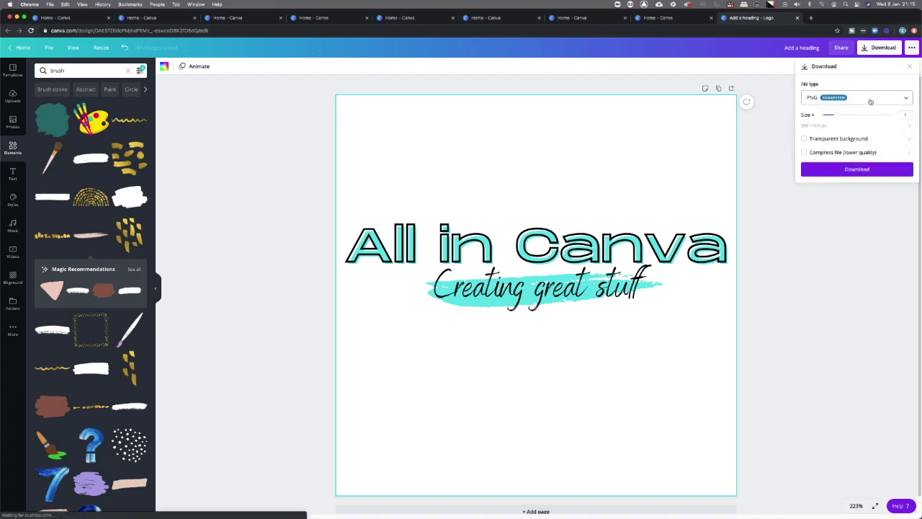
{"action": "left_click", "coordinate": [901, 99]}
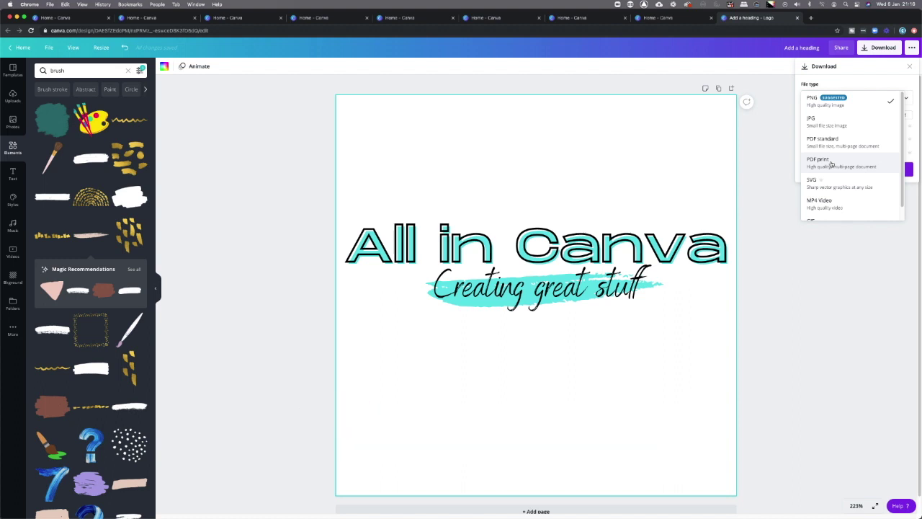
{"action": "left_click", "coordinate": [818, 106]}
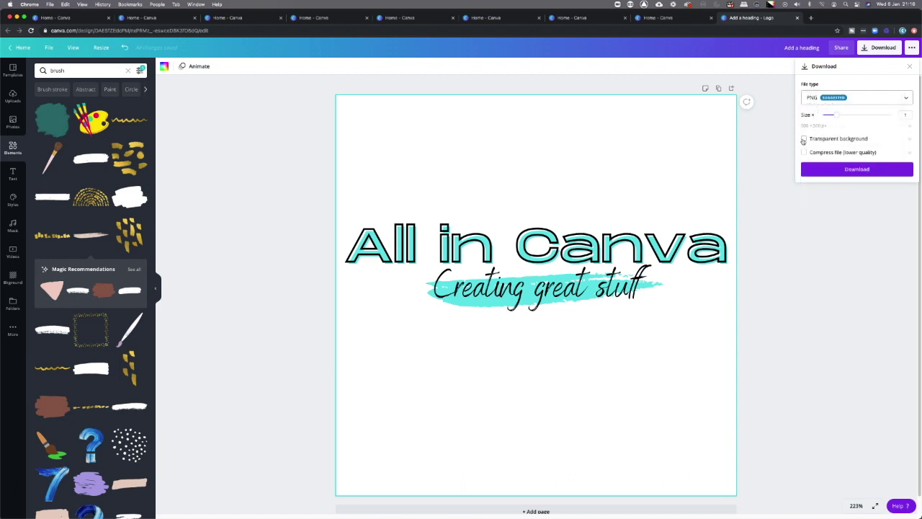
{"action": "left_click", "coordinate": [805, 140]}
{"action": "left_click", "coordinate": [848, 173]}
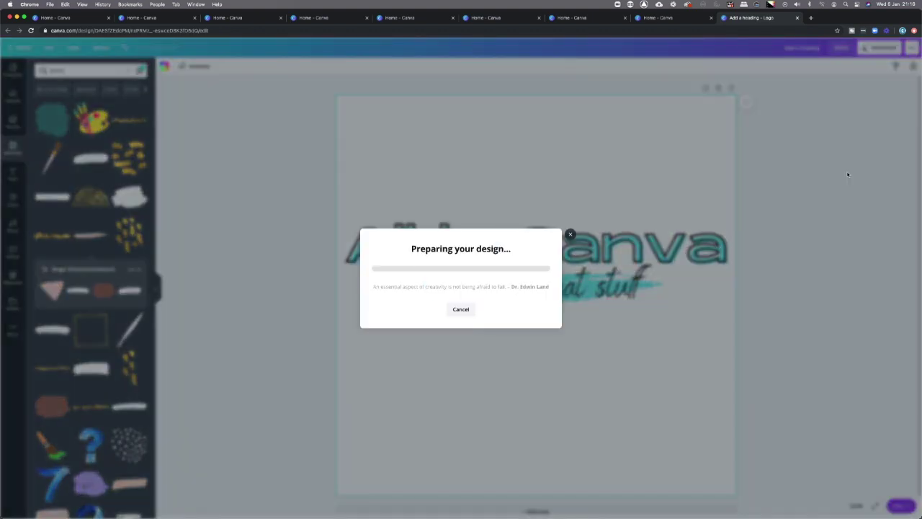